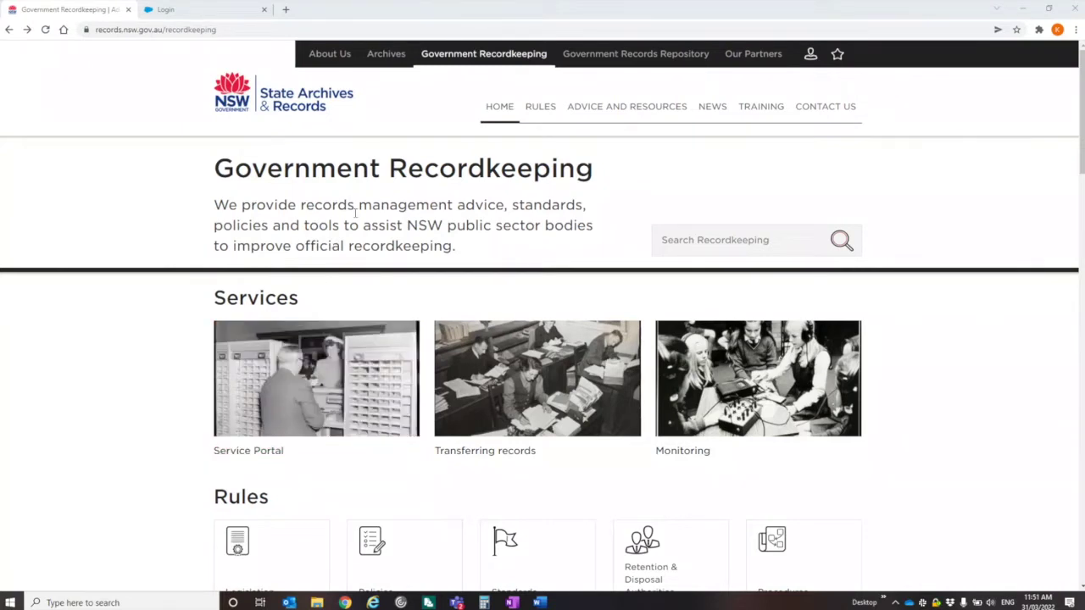
Step: Open the Service Portal login page from the Services tile on Government Recordkeeping
{"action": "left_click", "coordinate": [309, 355]}
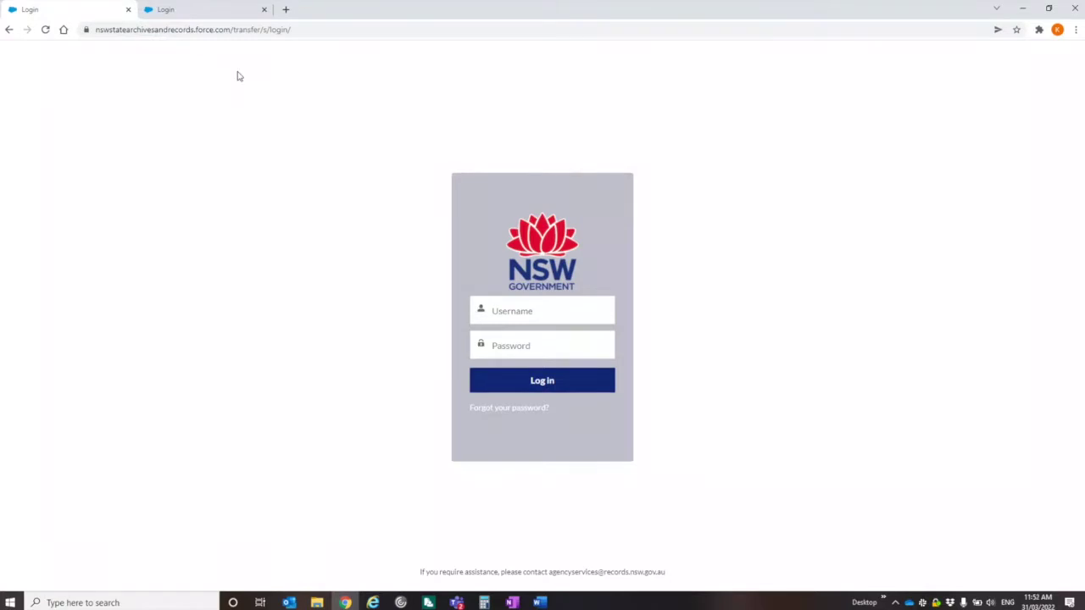
Step: Close the extra Login tab, sign in with the saved credentials, and open the Contact Us form
{"action": "left_click", "coordinate": [129, 9]}
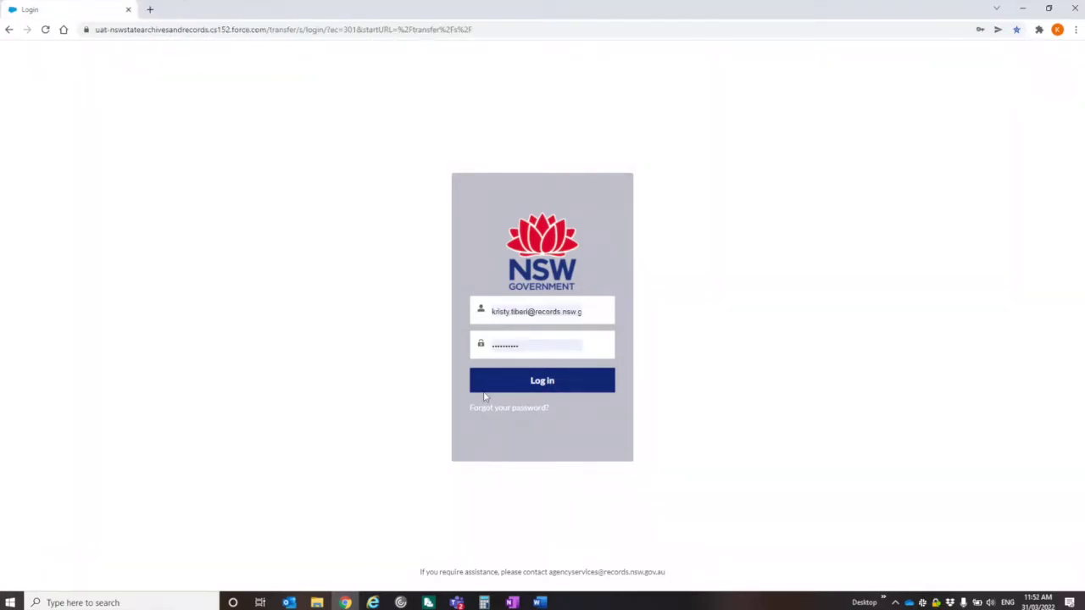
{"action": "left_click", "coordinate": [561, 383]}
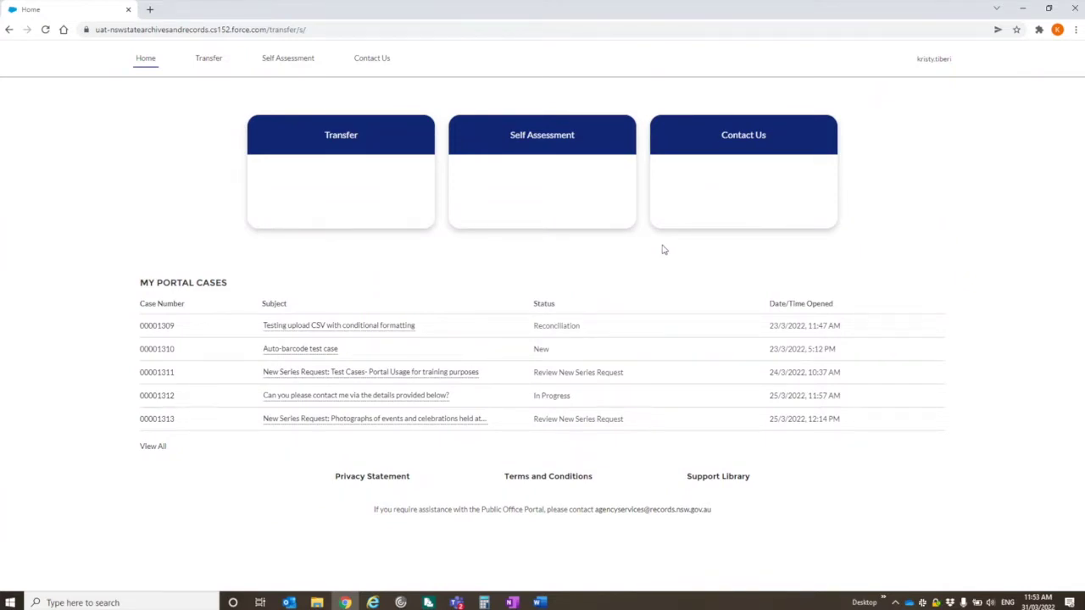
{"action": "left_click", "coordinate": [748, 205]}
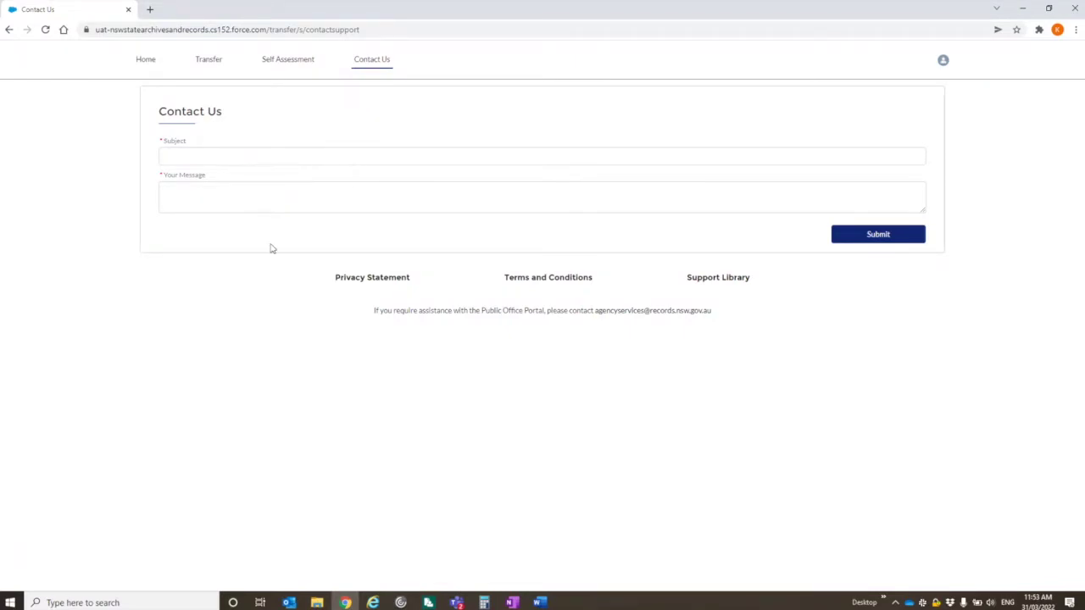
{"action": "left_click", "coordinate": [146, 57]}
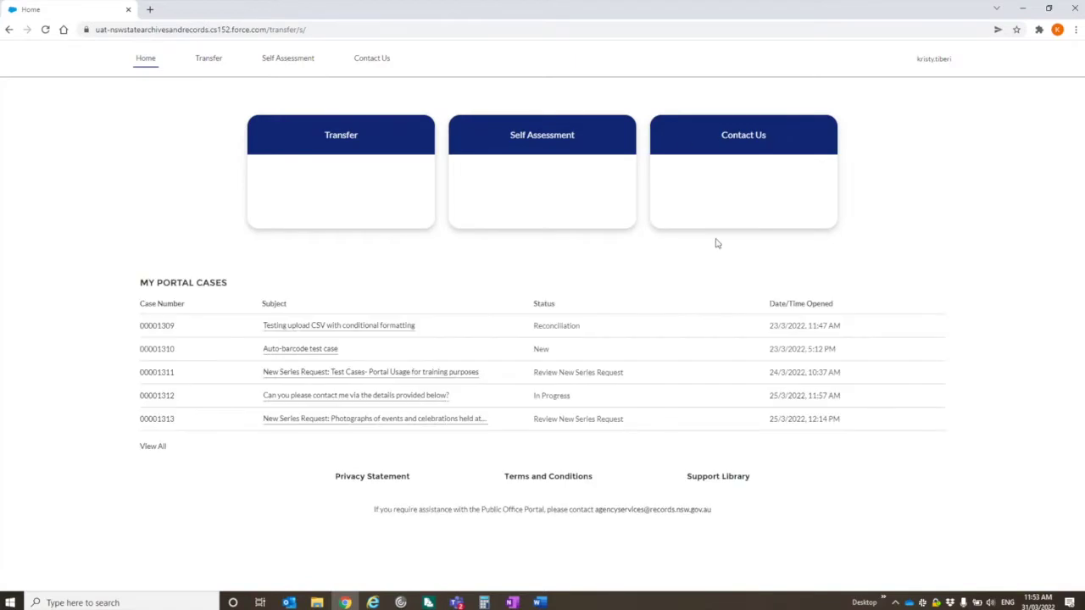
{"action": "left_click", "coordinate": [550, 155]}
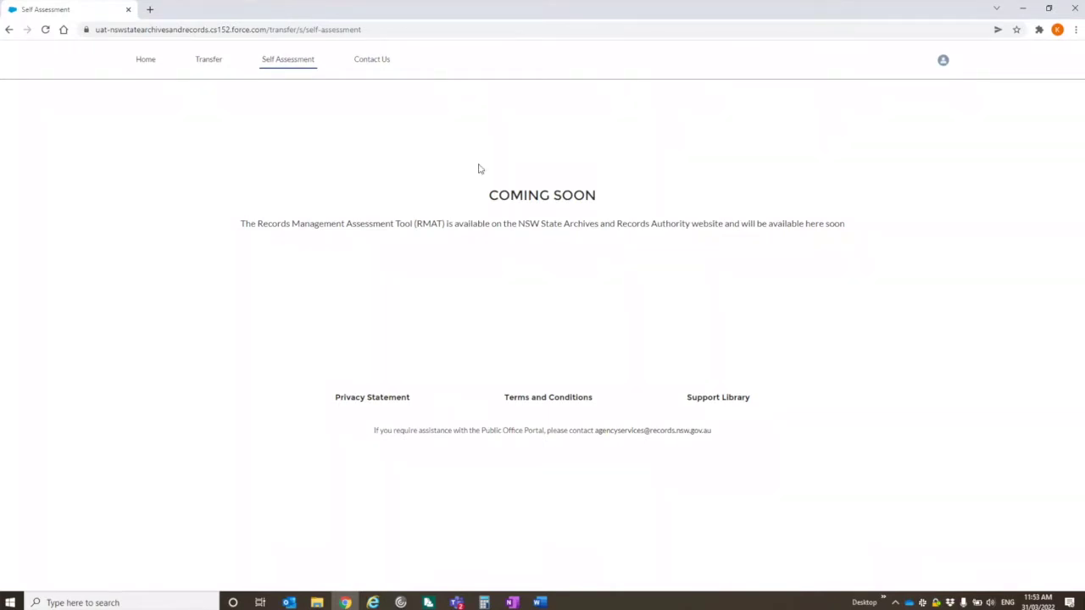
{"action": "left_click", "coordinate": [145, 61]}
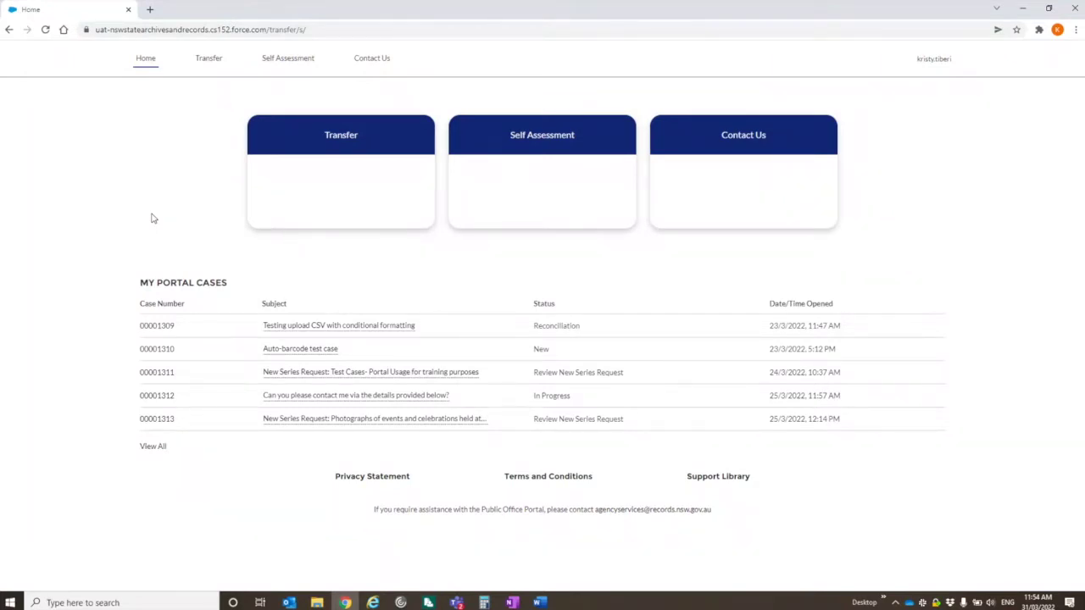
{"action": "left_click", "coordinate": [340, 138]}
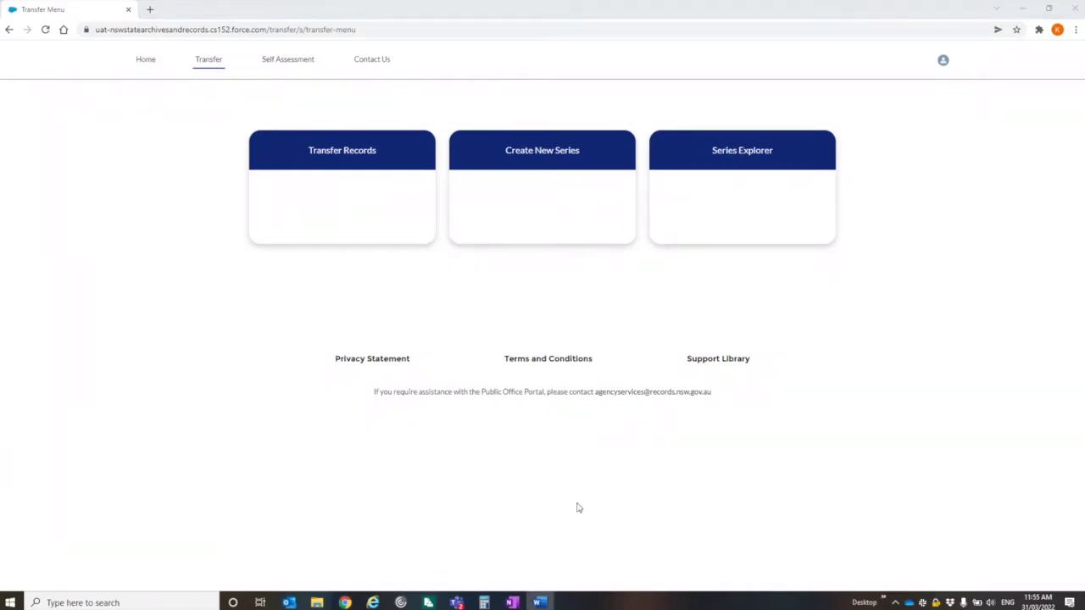
Step: Open Series Explorer to list the 14 existing series
{"action": "left_click", "coordinate": [725, 174]}
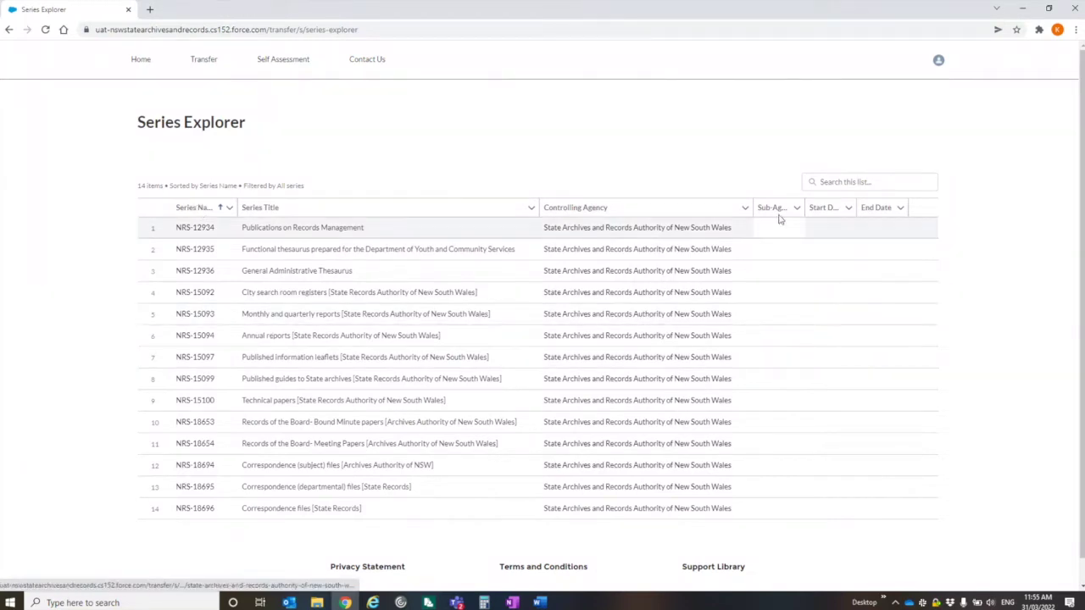
Step: Filter the series list for 15100, then clear the search
{"action": "left_click", "coordinate": [816, 182]}
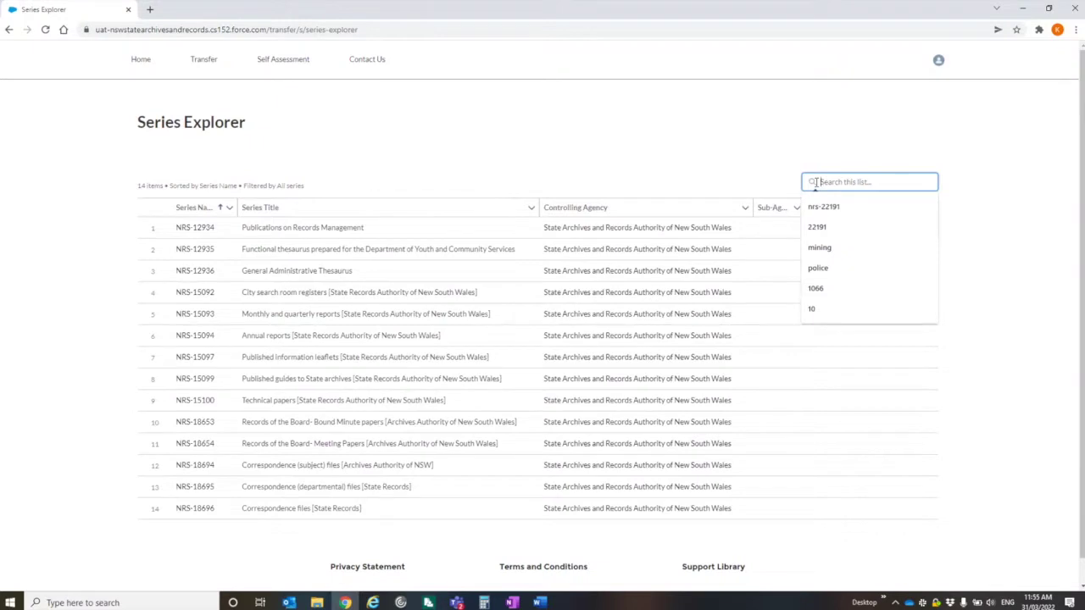
{"action": "type", "text": "15100"}
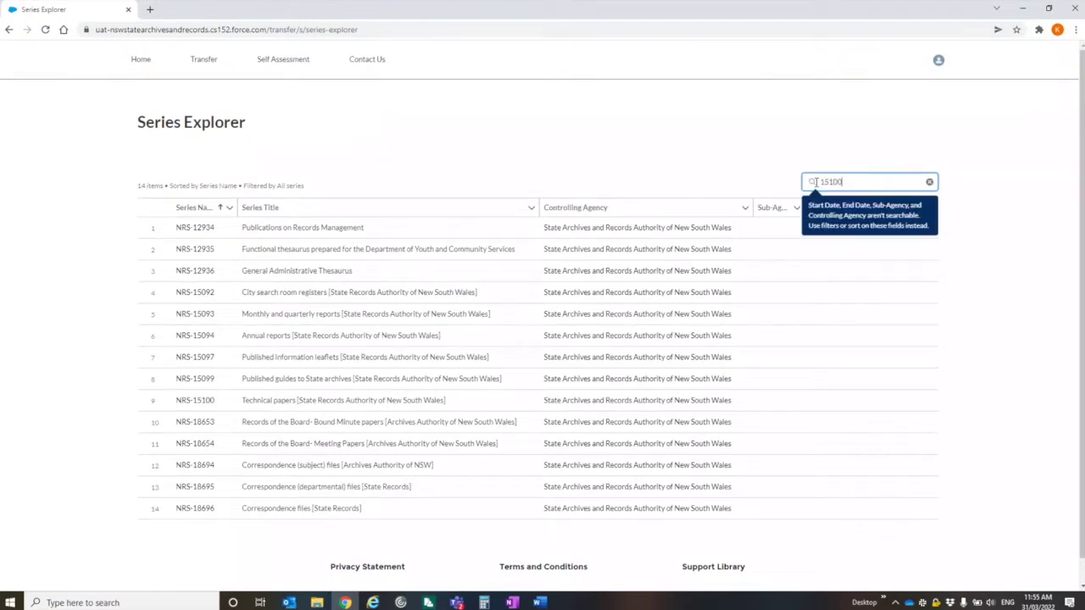
{"action": "key", "text": "Return"}
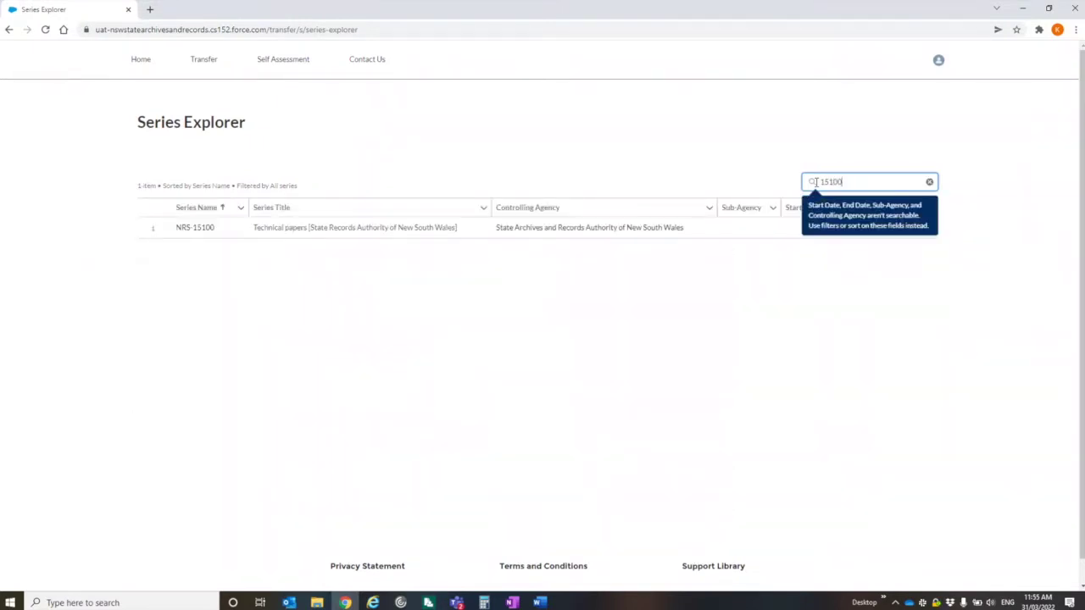
{"action": "left_click", "coordinate": [929, 182]}
Step: Search the series list for 'thesaurus', clear it, and start a new series request from Transfer
{"action": "left_click", "coordinate": [866, 183]}
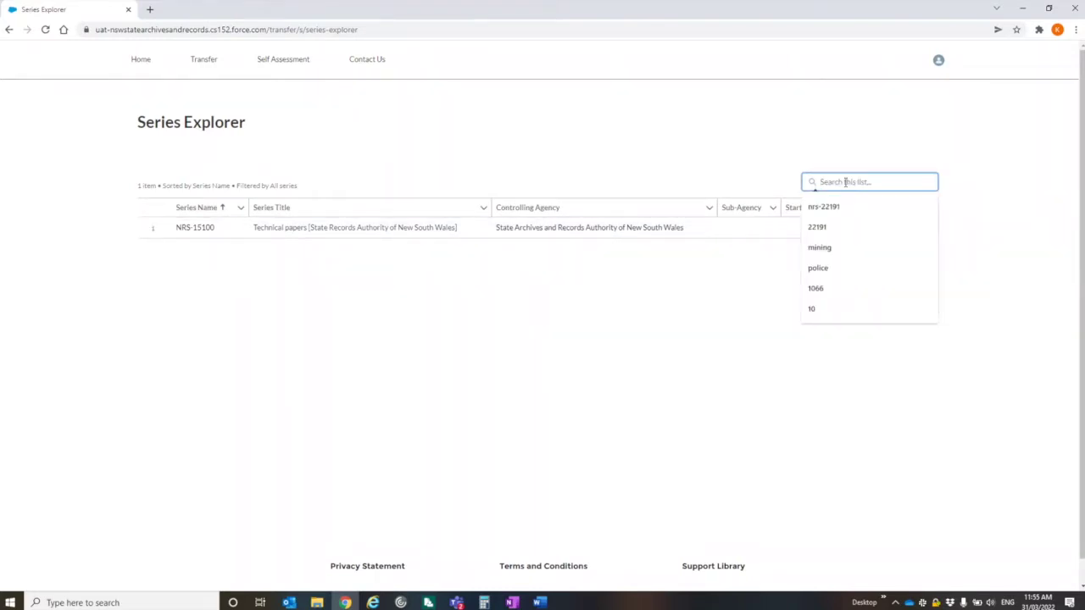
{"action": "type", "text": "the"}
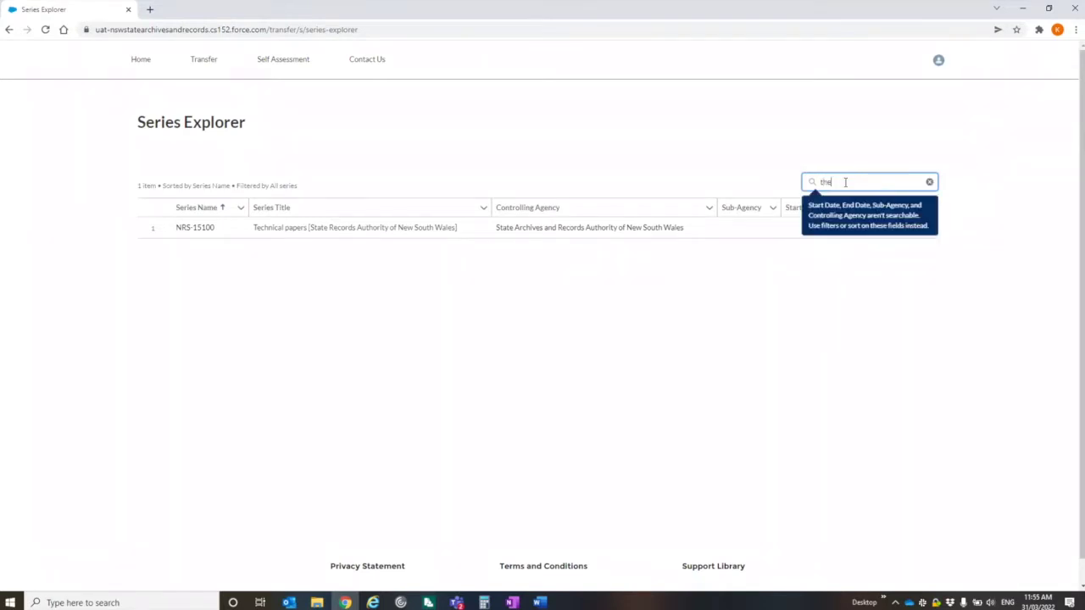
{"action": "type", "text": "saurus"}
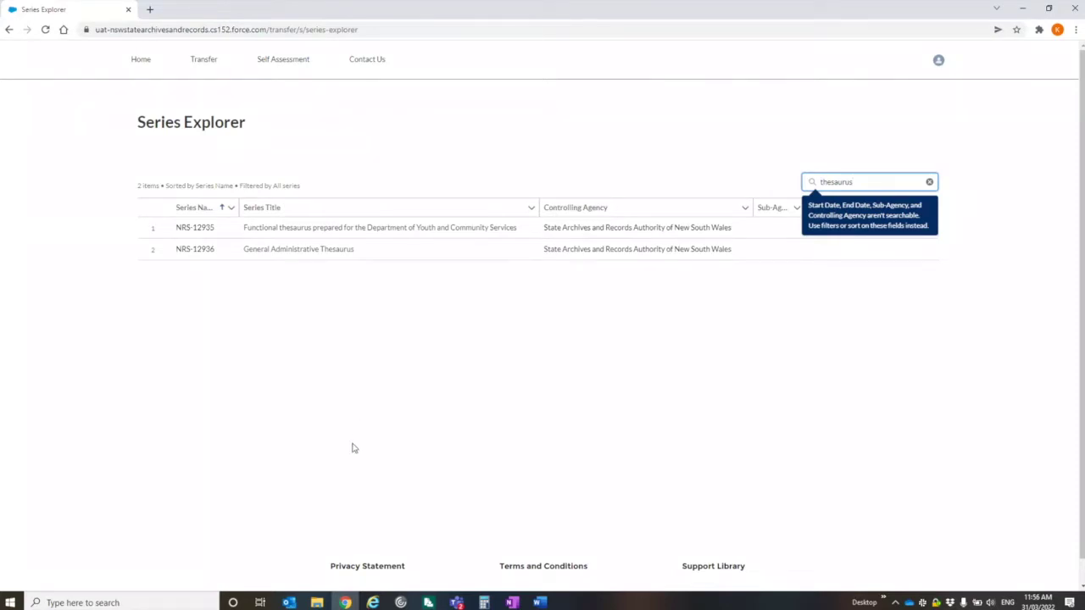
{"action": "left_click", "coordinate": [929, 181]}
{"action": "left_click", "coordinate": [207, 64]}
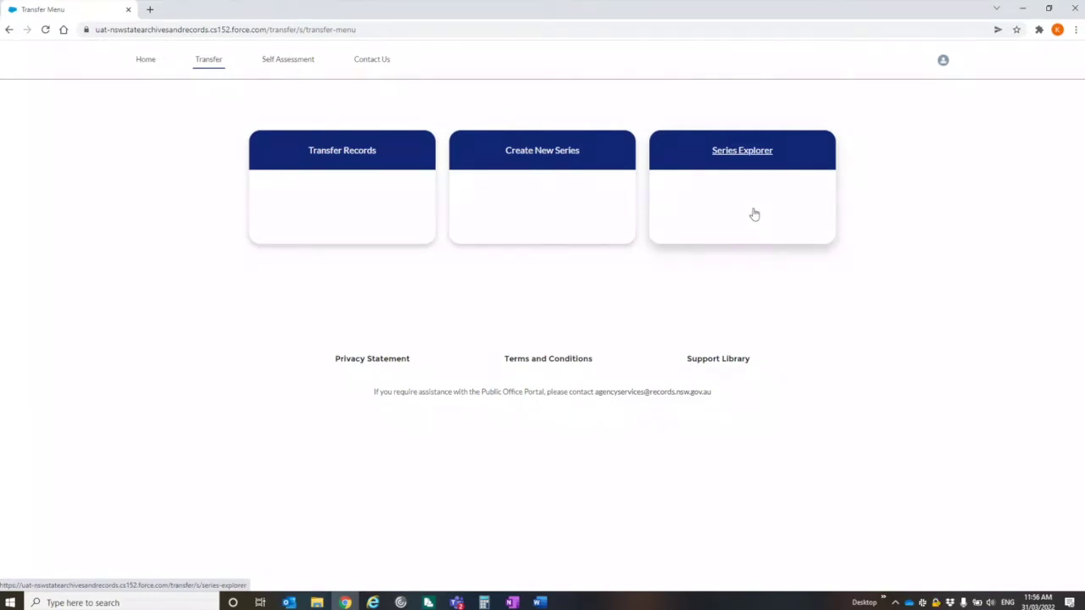
{"action": "left_click", "coordinate": [517, 150]}
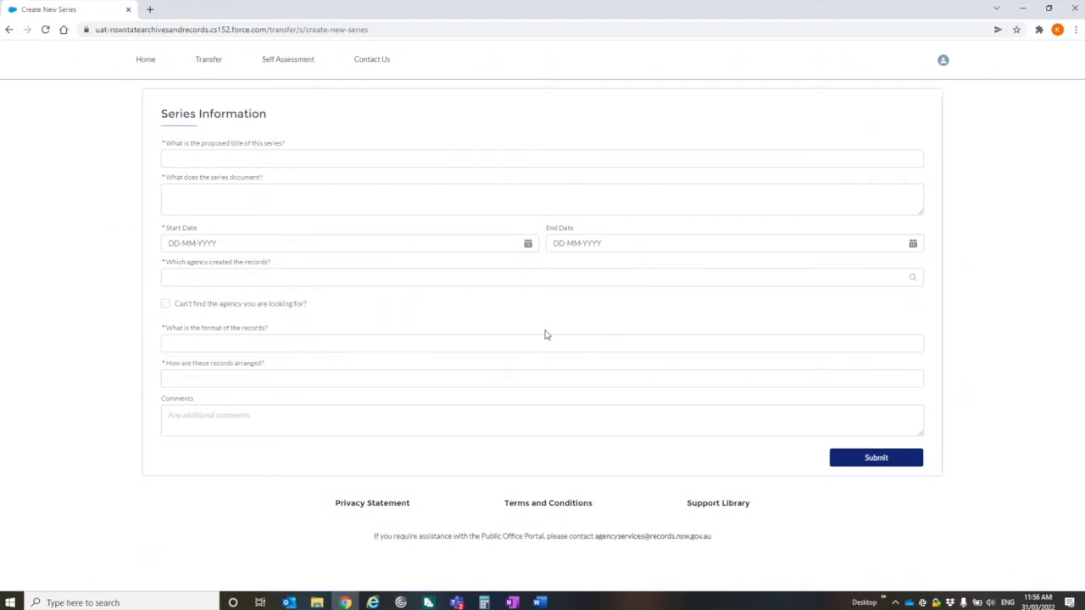
Step: Paste the series title 'Events promoting Records Management and Archives' copied from Word
{"action": "key", "text": "alt+Tab"}
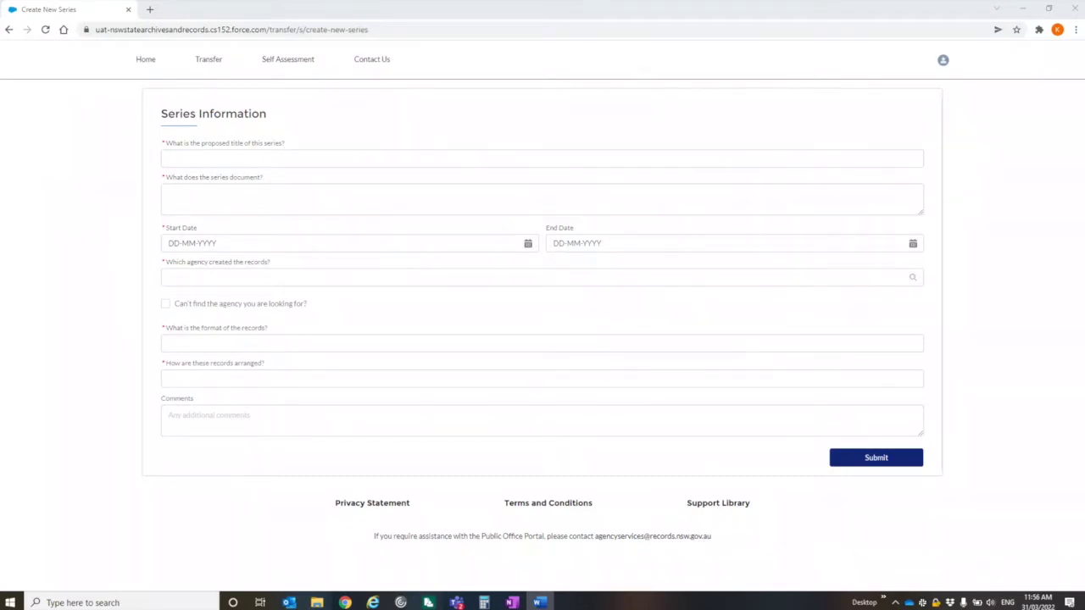
{"action": "left_click", "coordinate": [201, 158]}
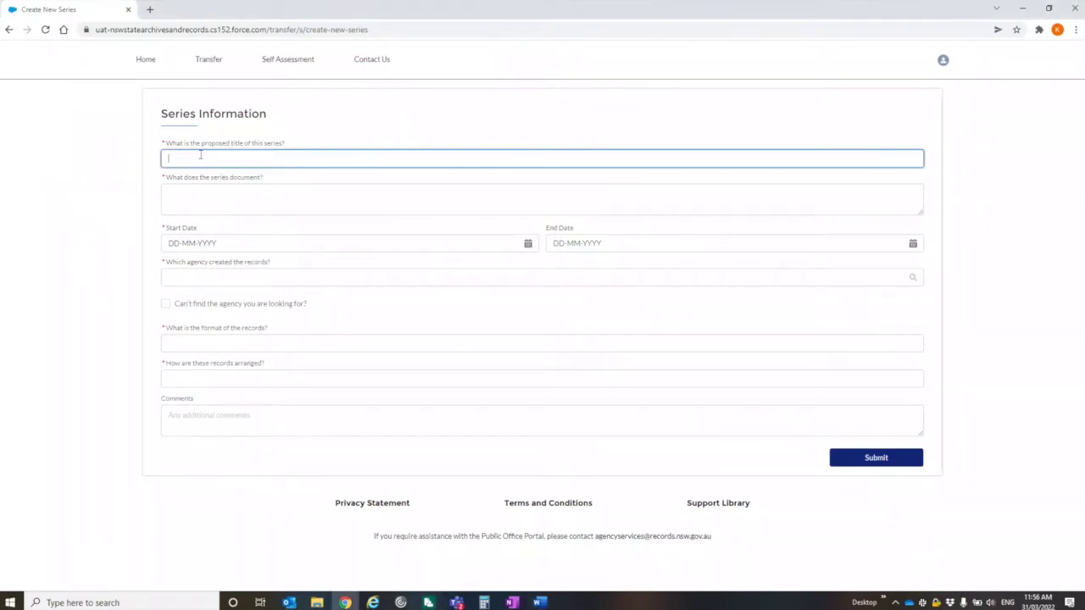
{"action": "right_click", "coordinate": [201, 159]}
{"action": "left_click", "coordinate": [228, 244]}
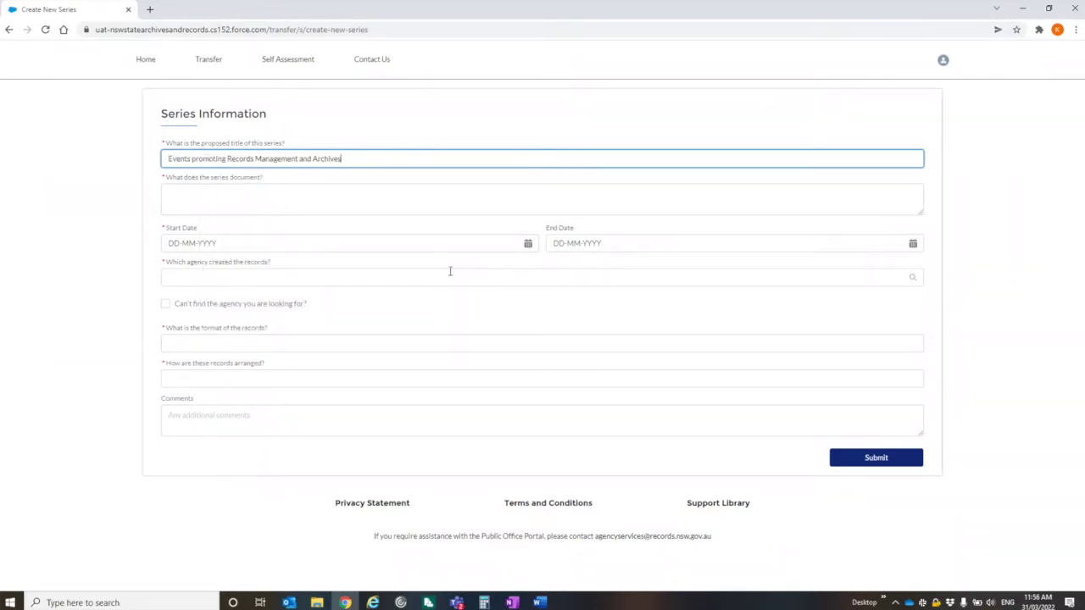
Step: Paste the series description from Word and enter start date 13-04-2014
{"action": "left_click", "coordinate": [539, 603]}
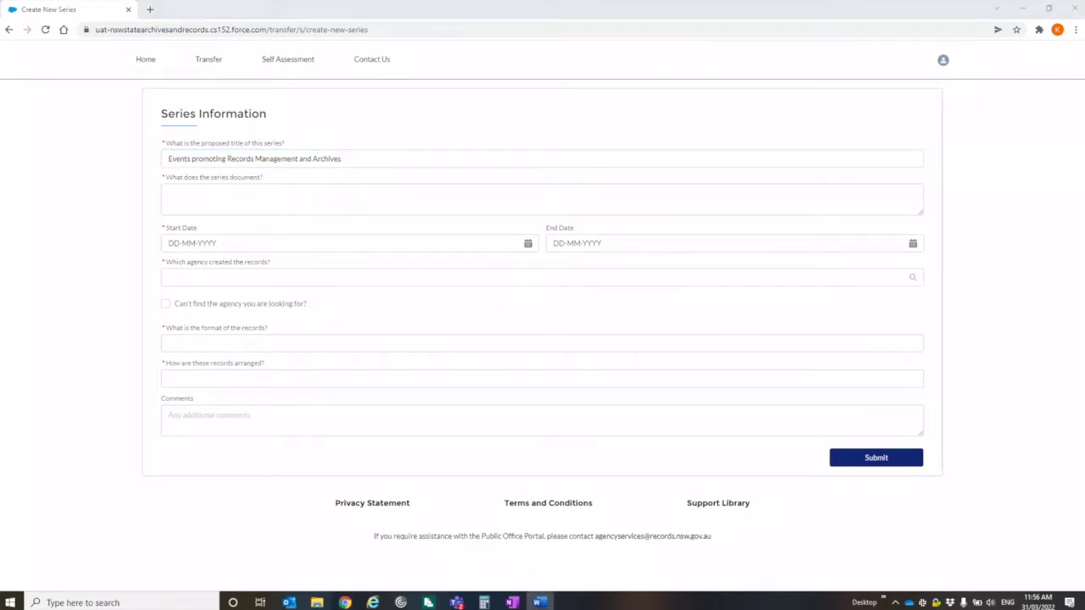
{"action": "left_click", "coordinate": [169, 198]}
{"action": "right_click", "coordinate": [168, 197]}
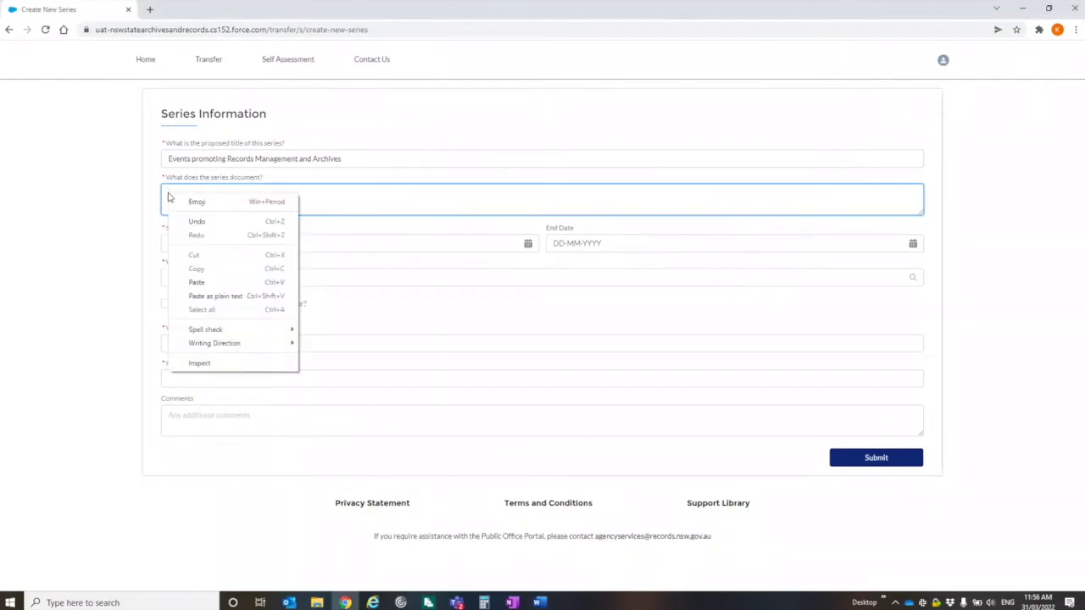
{"action": "left_click", "coordinate": [188, 290]}
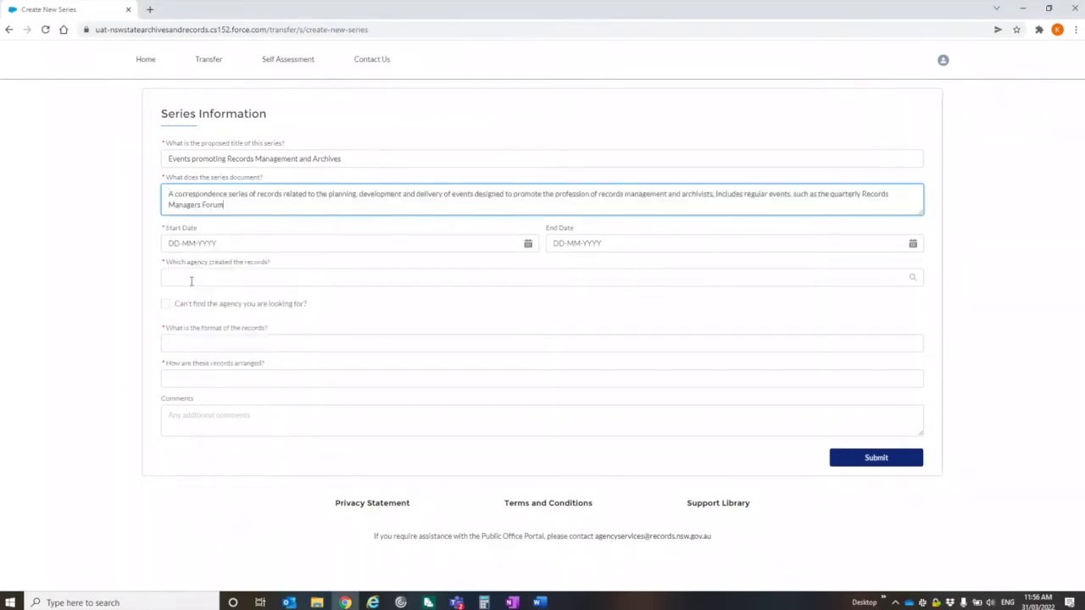
{"action": "left_click", "coordinate": [229, 244]}
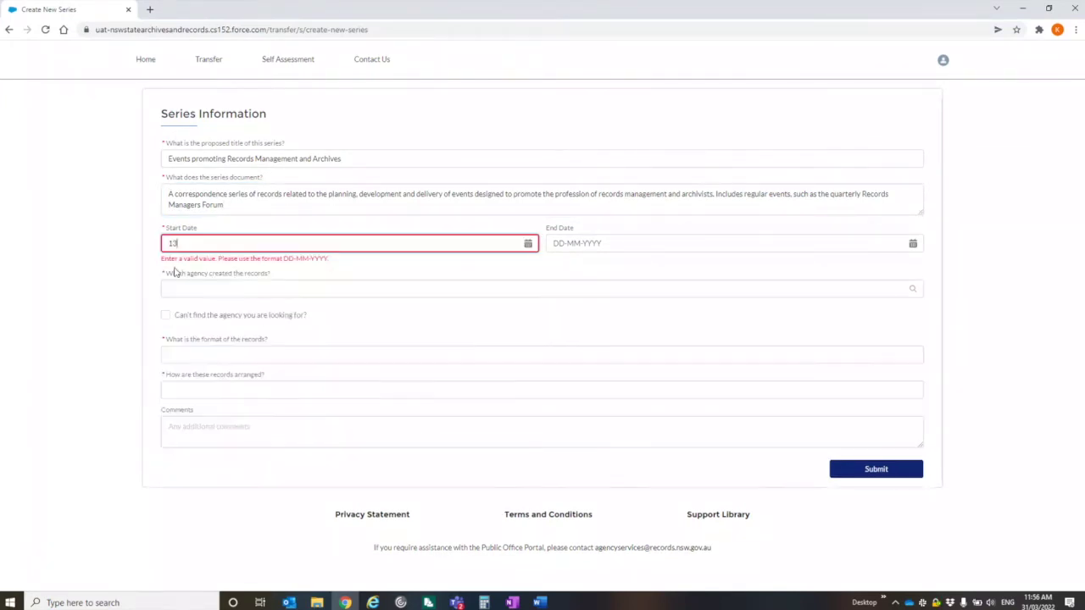
{"action": "type", "text": "-04-2014"}
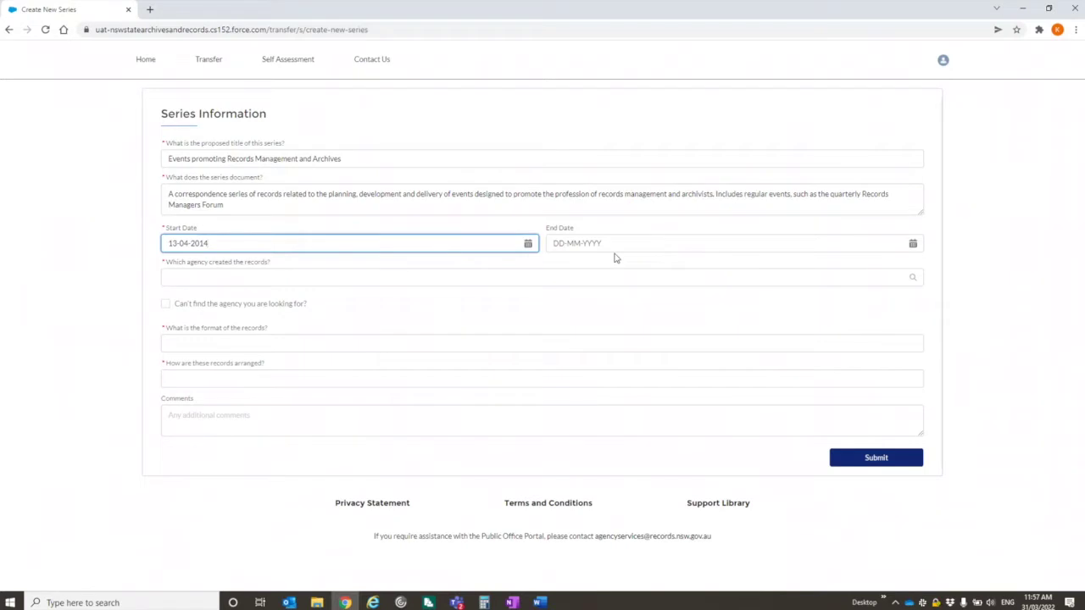
Step: Mark the creating agency as not listed and enter 'Records Management Office'
{"action": "left_click", "coordinate": [269, 276]}
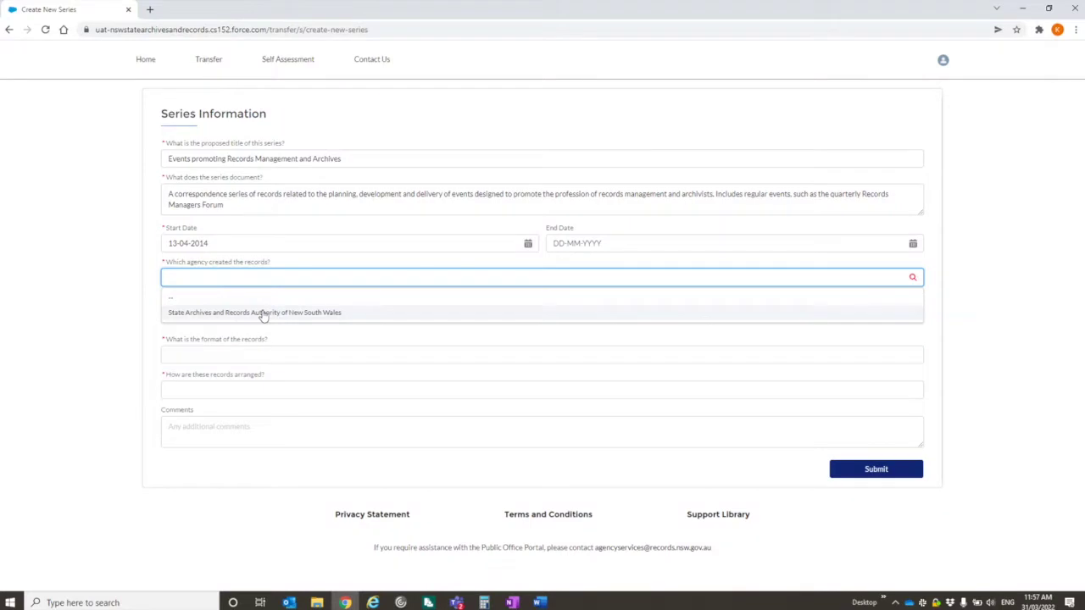
{"action": "left_click", "coordinate": [263, 313]}
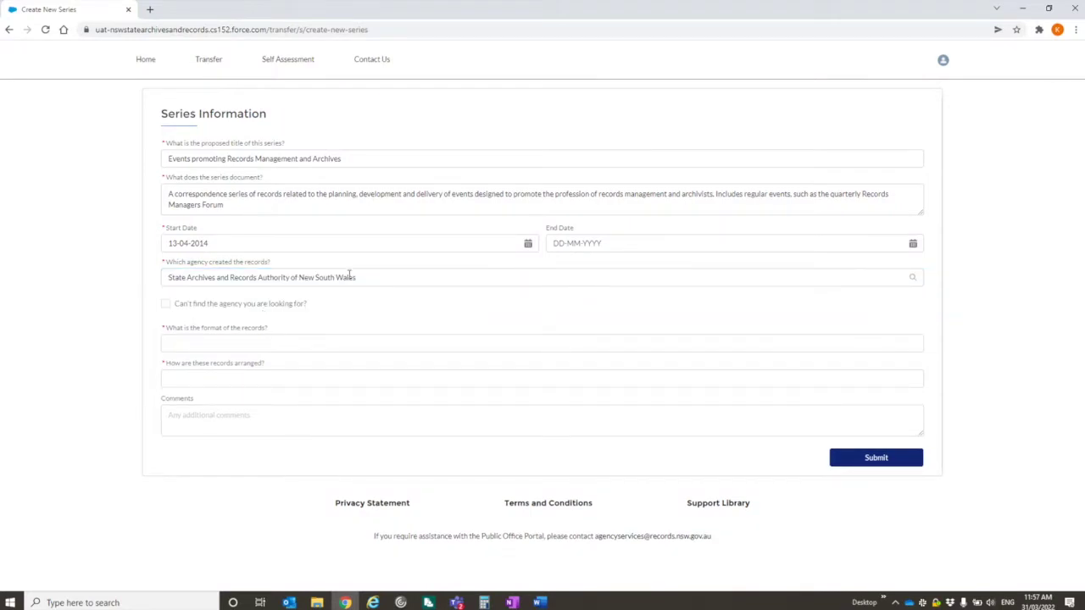
{"action": "left_click", "coordinate": [165, 306]}
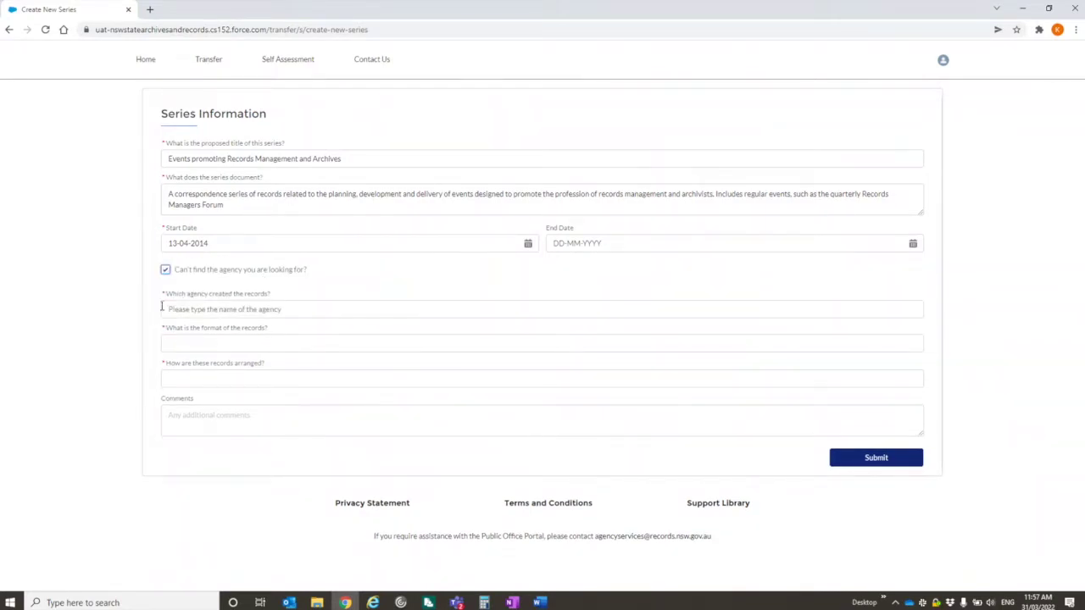
{"action": "left_click", "coordinate": [202, 309]}
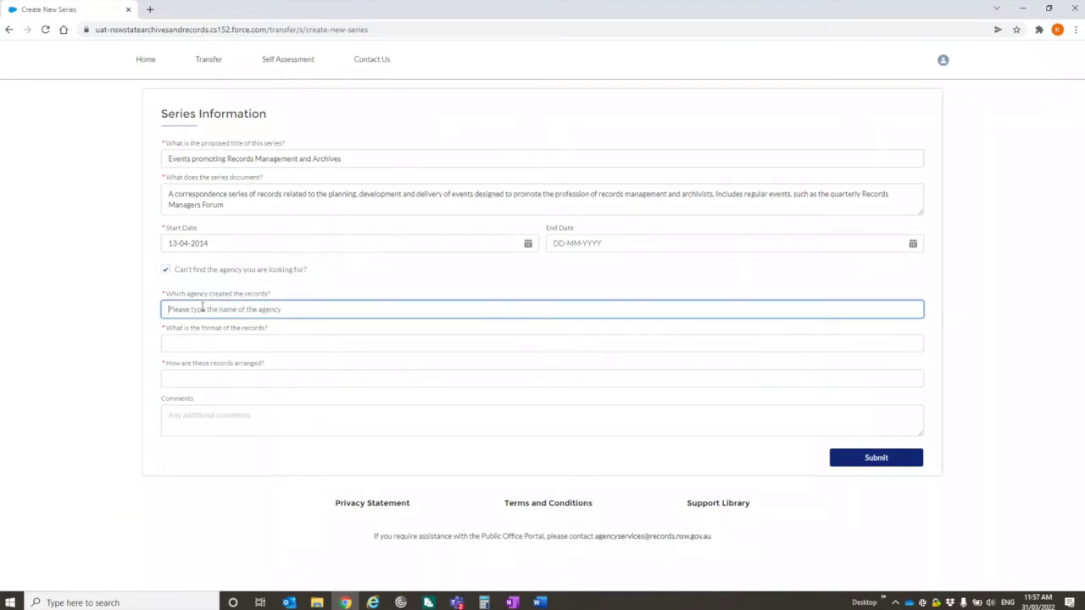
{"action": "type", "text": "Re"}
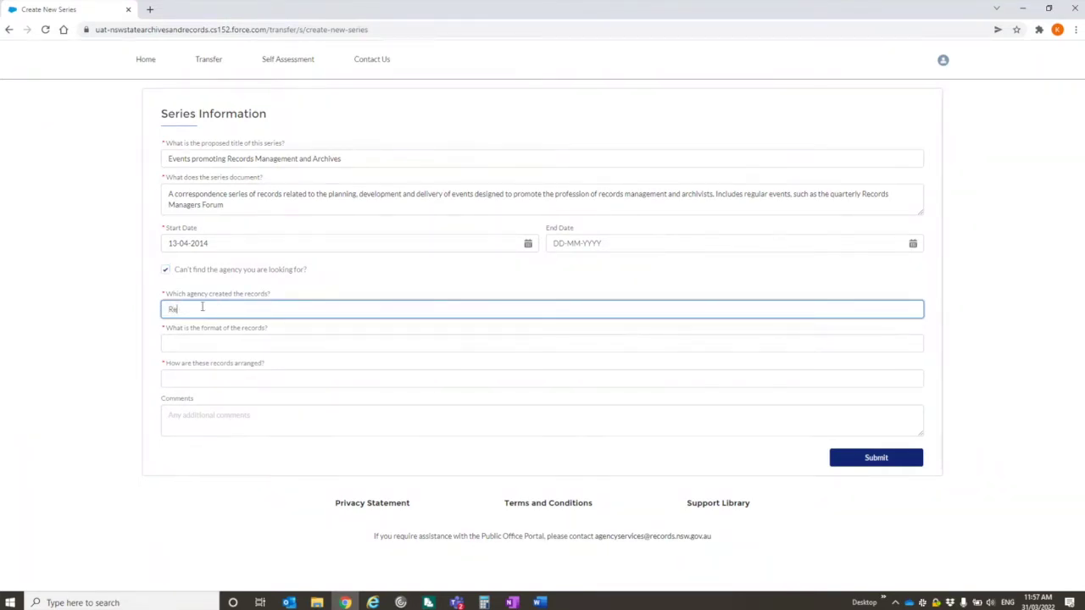
{"action": "type", "text": "cords Management Office"}
Step: Set the records format to Paper and the arrangement to Alphanumeric
{"action": "left_click", "coordinate": [241, 347]}
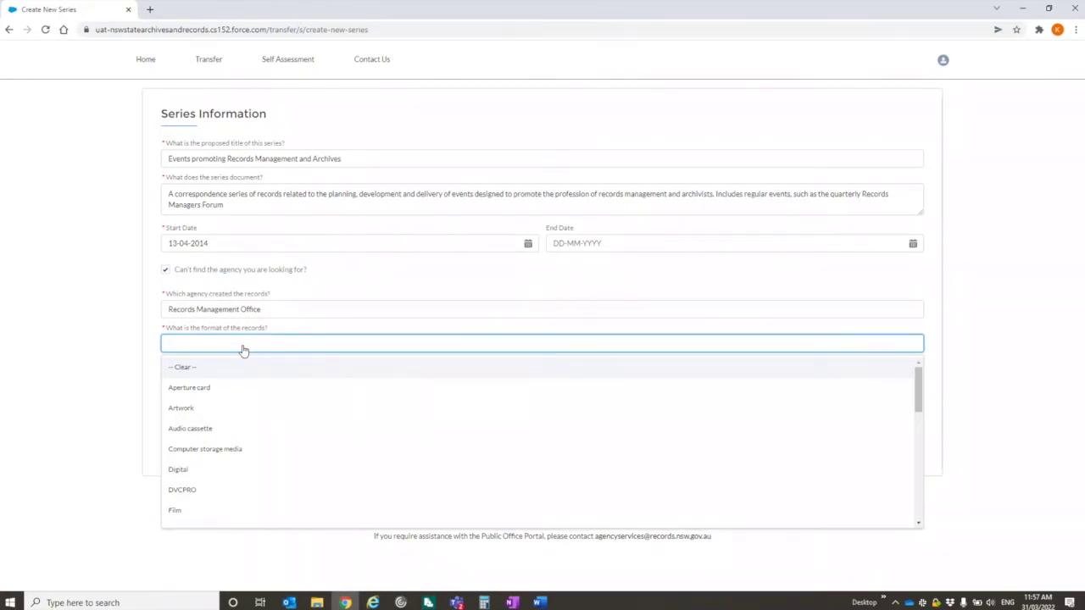
{"action": "scroll", "coordinate": [198, 491], "scroll_direction": "down", "scroll_amount": 2}
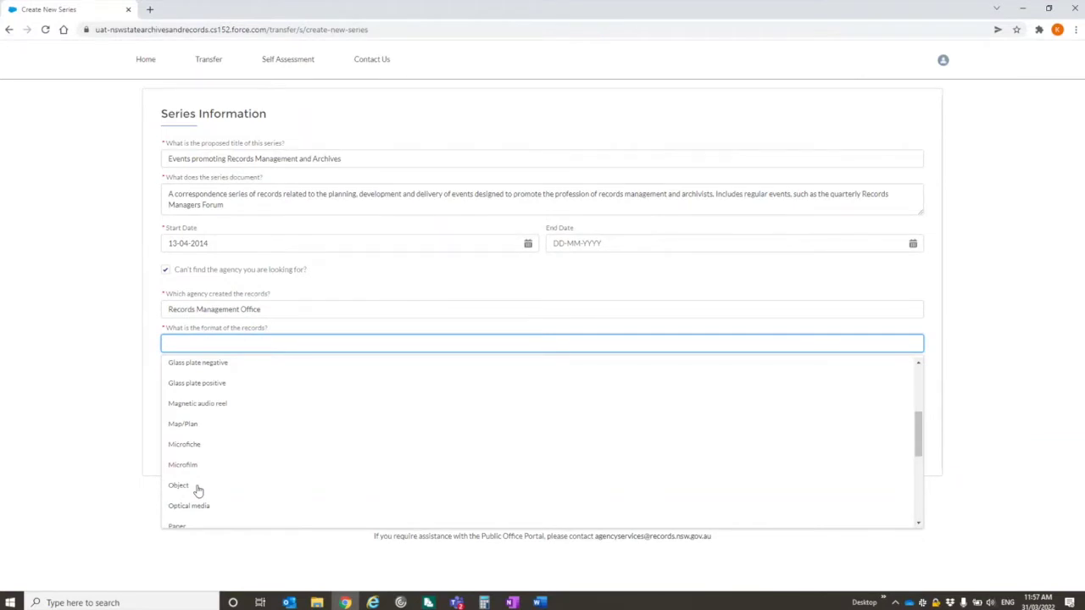
{"action": "left_click", "coordinate": [178, 524]}
{"action": "left_click", "coordinate": [253, 381]}
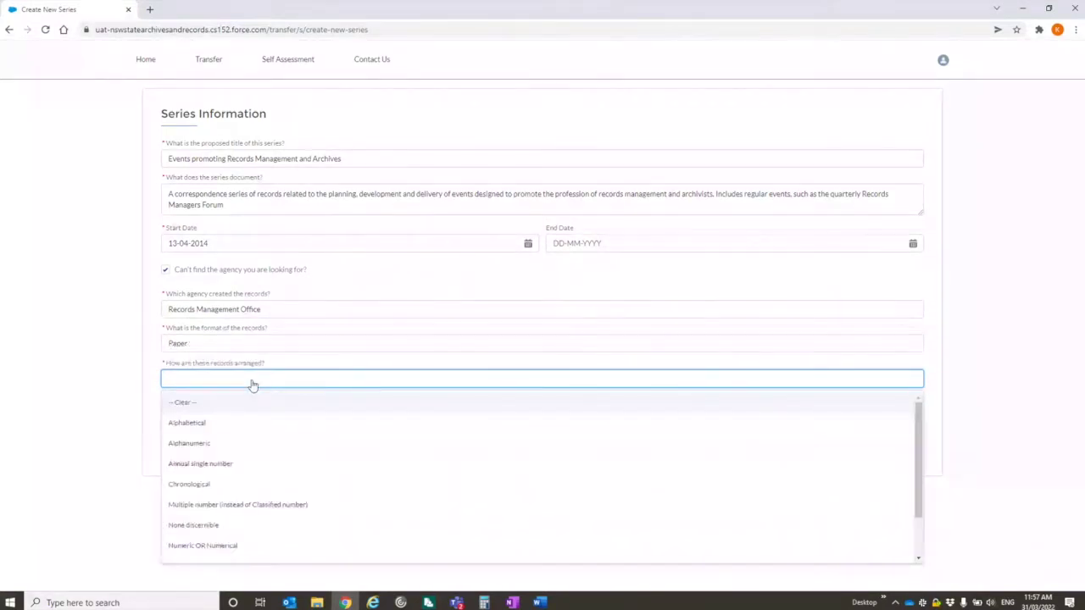
{"action": "left_click", "coordinate": [191, 451]}
Step: Add a comment noting some audio-visual material (recordings and photographs), fix typos, and submit
{"action": "left_click", "coordinate": [218, 425]}
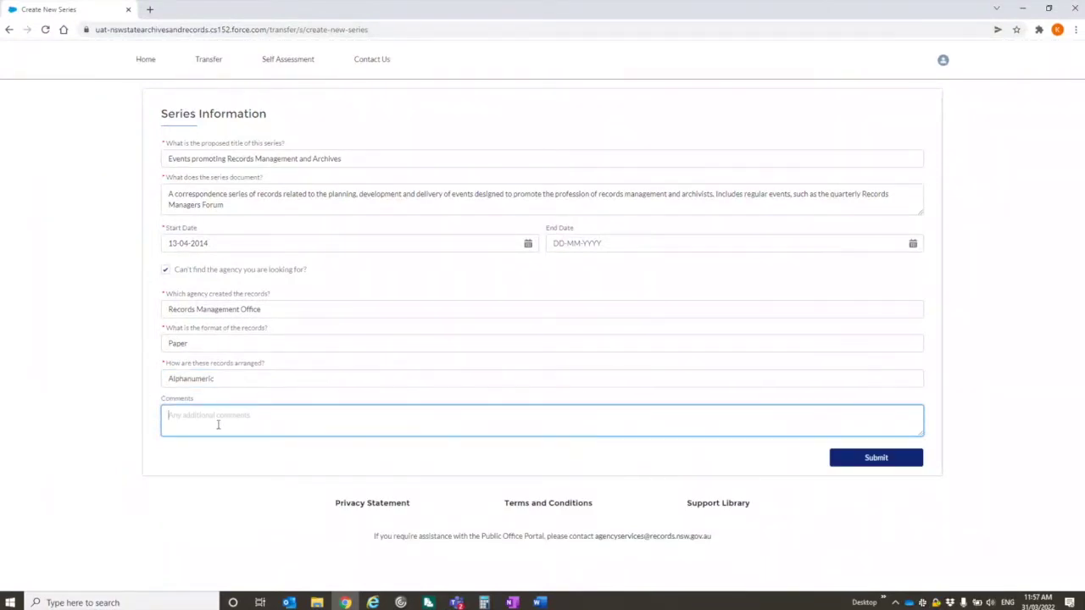
{"action": "type", "text": "Includes a small amount of audio-visual material (record"}
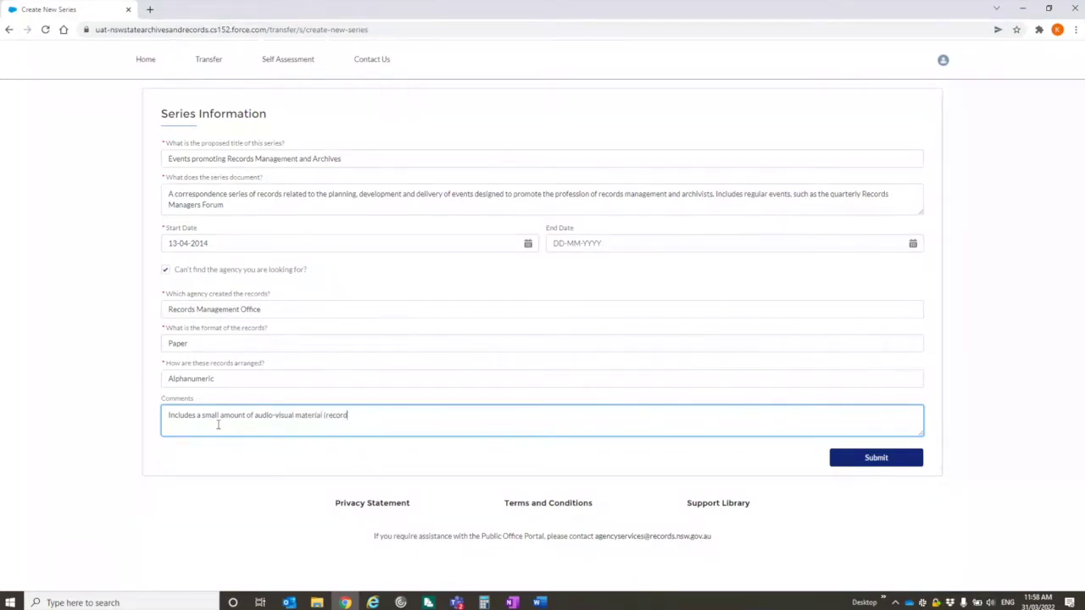
{"action": "type", "text": "sings and photograps)"}
{"action": "left_click", "coordinate": [350, 414]}
{"action": "key", "text": "BackSpace"}
{"action": "type", "text": "hs"}
{"action": "left_click", "coordinate": [419, 414]}
{"action": "type", "text": "."}
{"action": "left_click", "coordinate": [847, 458]}
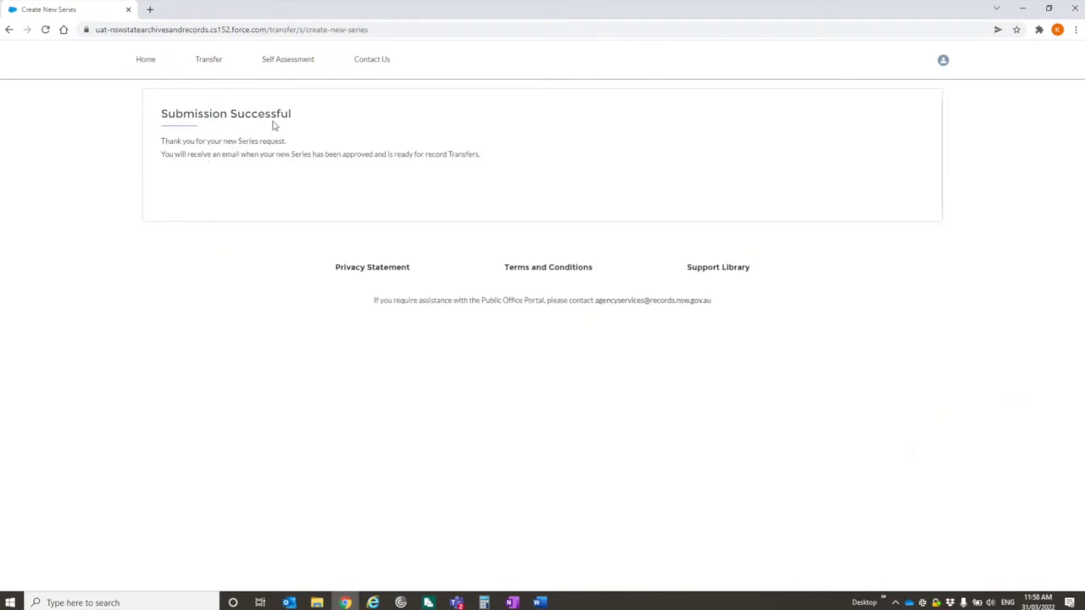
Step: Confirm the Cases list shows new case 00001319 with status New, then return to Transfer
{"action": "left_click", "coordinate": [146, 61]}
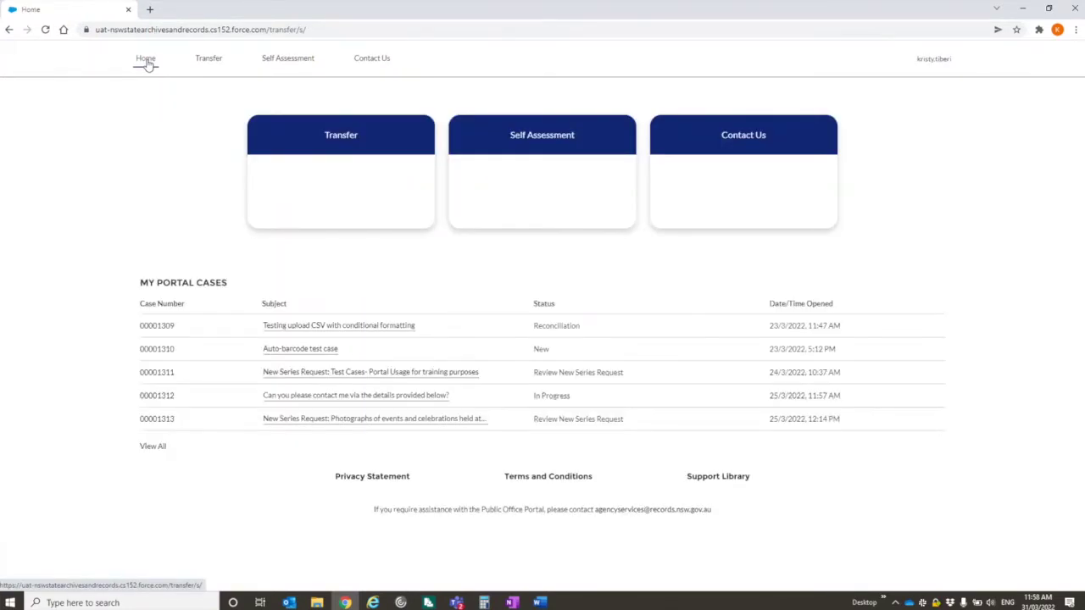
{"action": "left_click", "coordinate": [153, 447]}
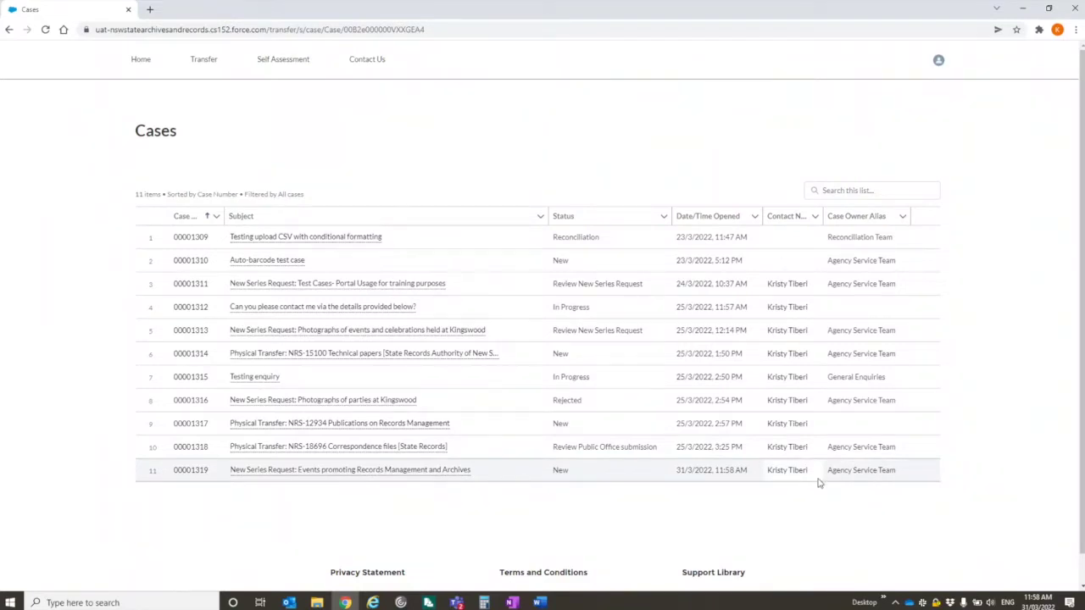
{"action": "left_click", "coordinate": [144, 58]}
{"action": "left_click", "coordinate": [348, 143]}
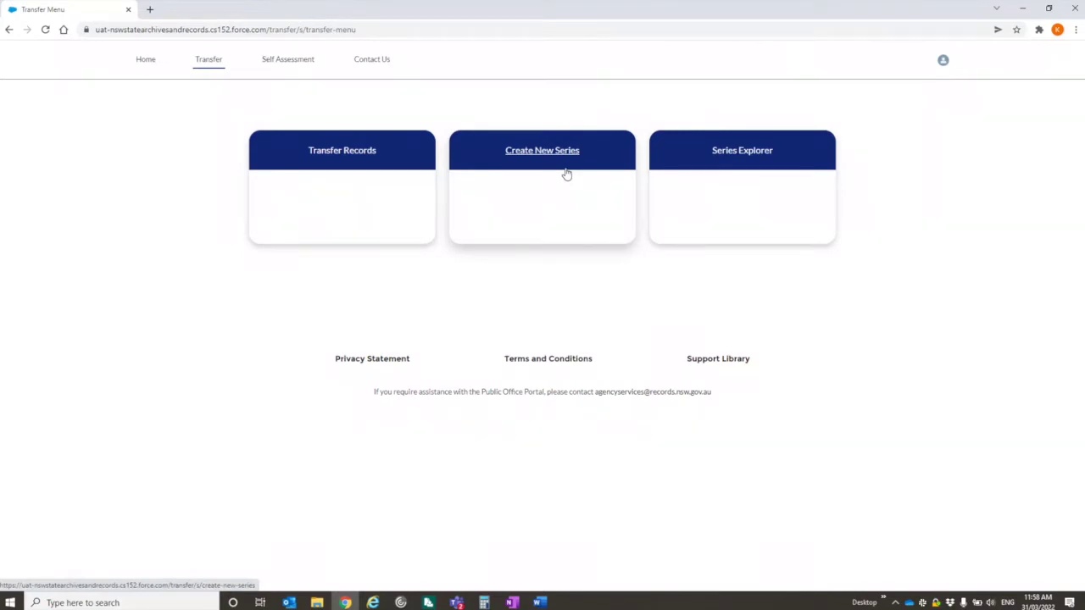
Step: Start a Physical records transfer and download and open the Physical Item List Template
{"action": "left_click", "coordinate": [348, 157]}
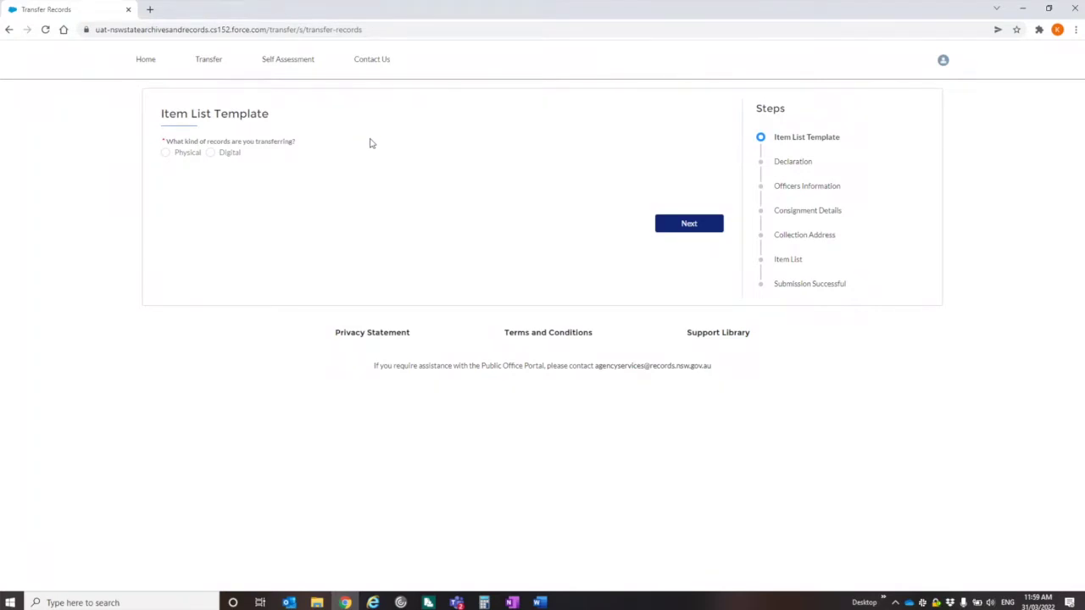
{"action": "left_click", "coordinate": [167, 153]}
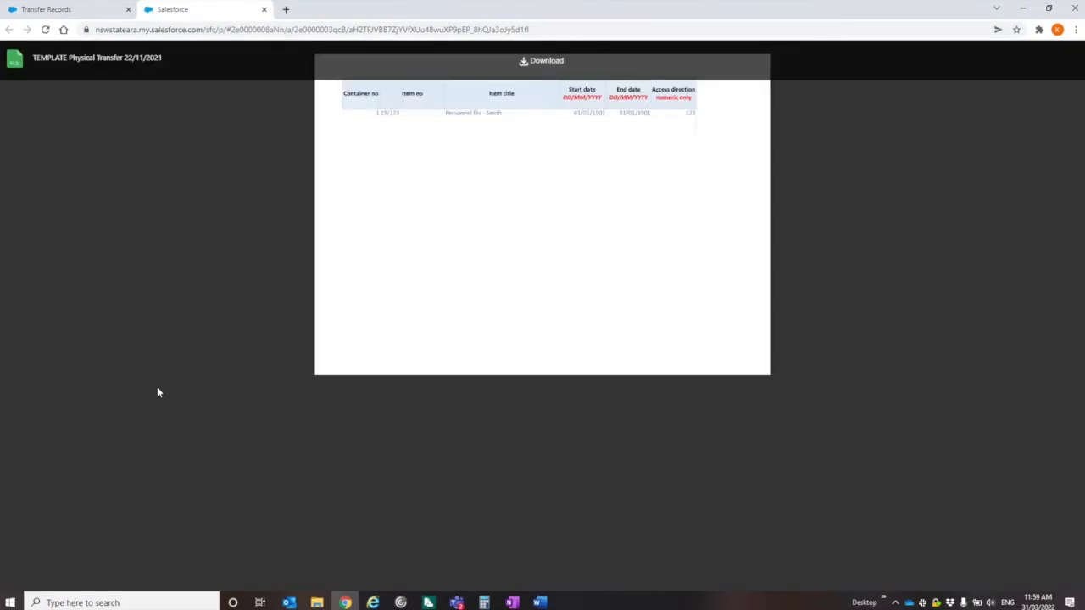
{"action": "left_click", "coordinate": [553, 61]}
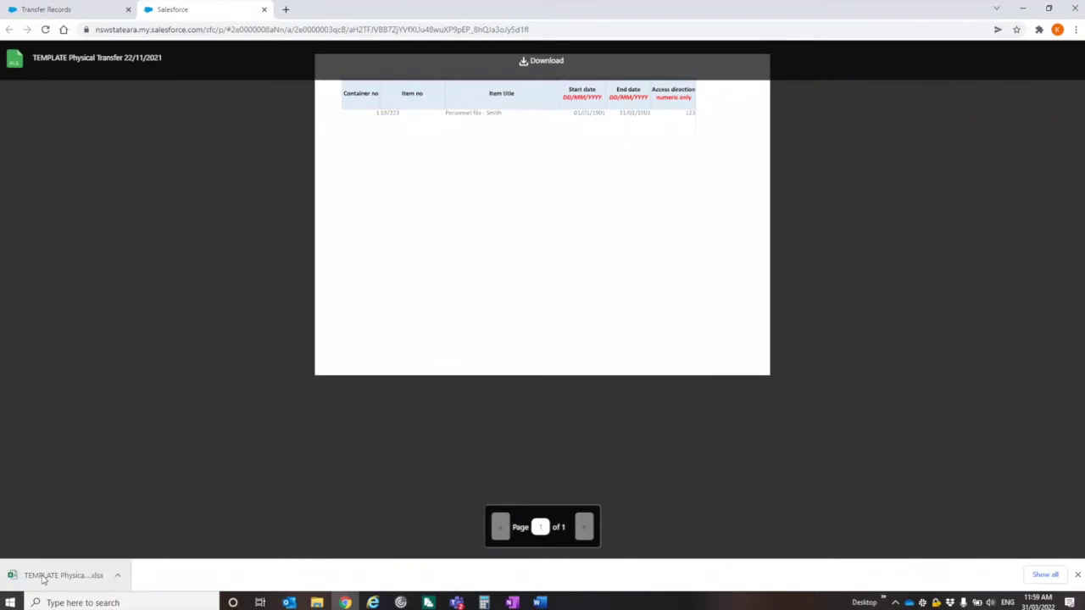
{"action": "left_click", "coordinate": [46, 575]}
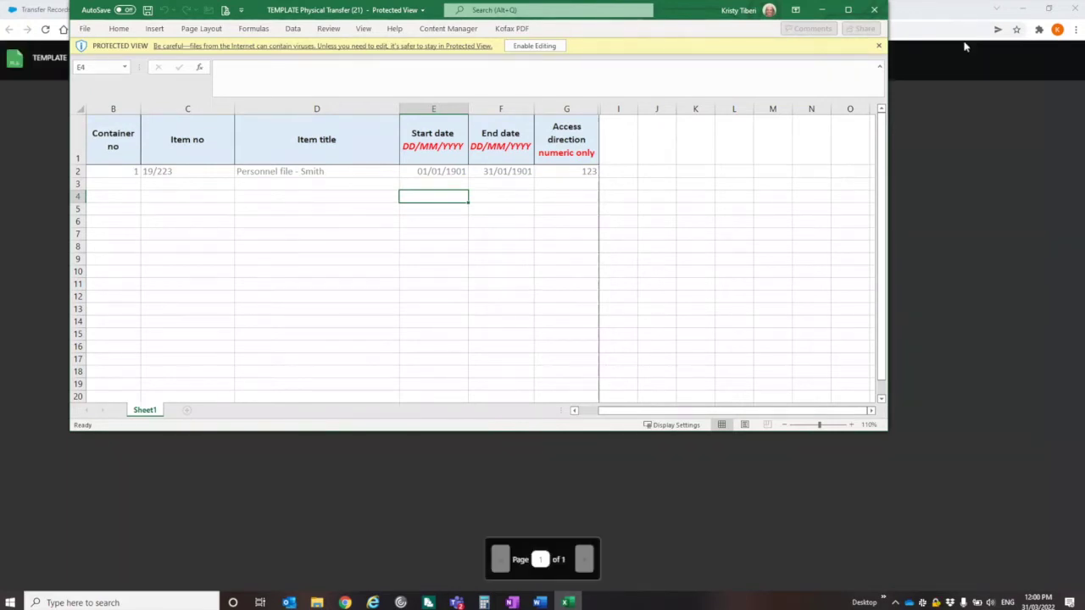
Step: Close the TEMPLATE Physical Transfer workbook in Excel after reviewing its columns
{"action": "left_click", "coordinate": [877, 12]}
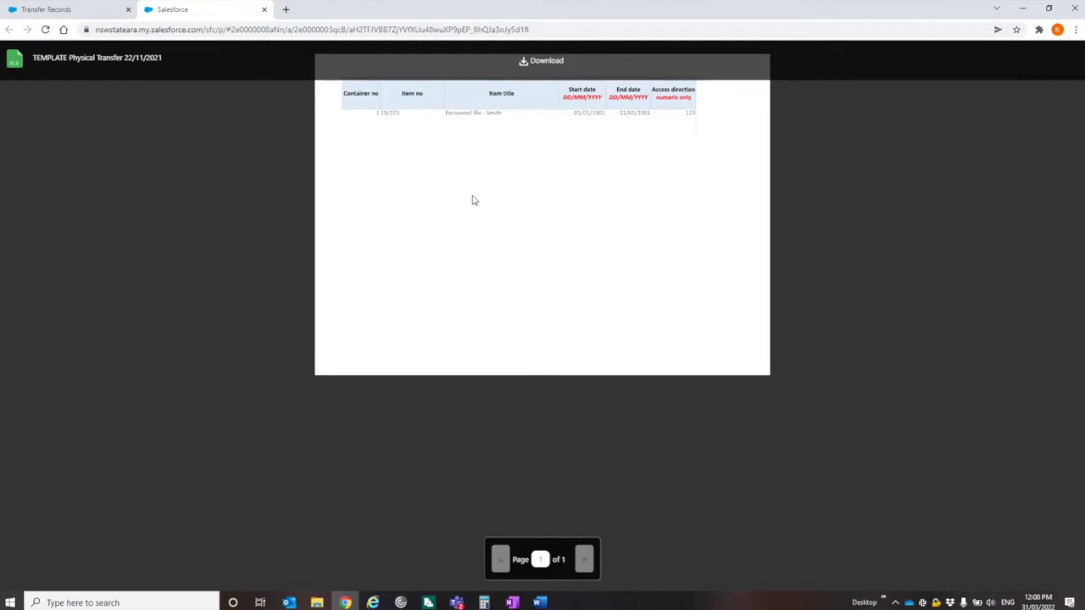
Step: Accept both the certification and acknowledgement declarations and continue to Officers Information
{"action": "left_click", "coordinate": [263, 10]}
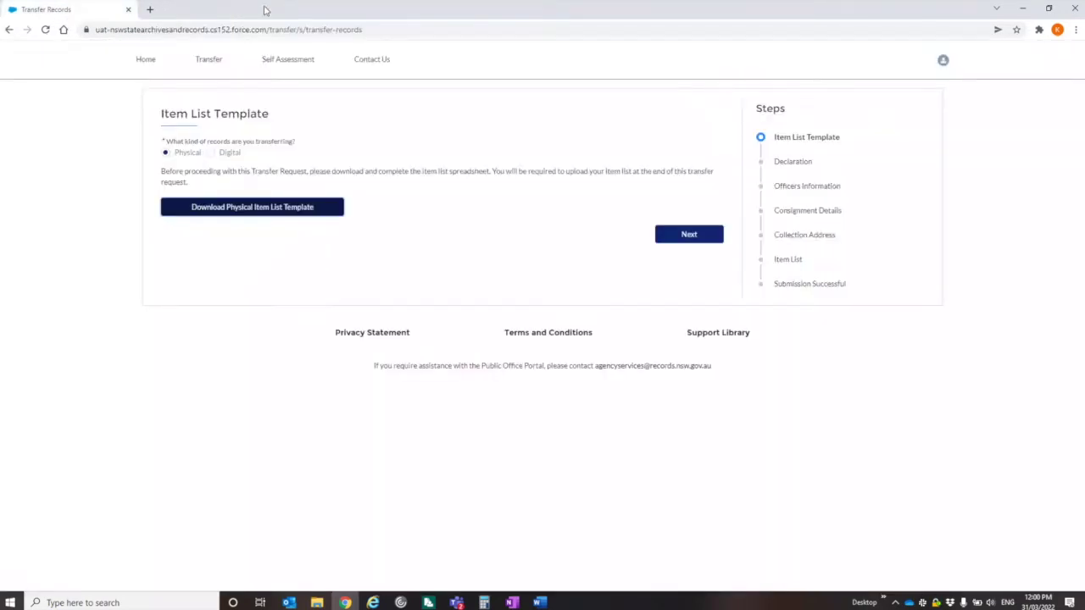
{"action": "left_click", "coordinate": [695, 240]}
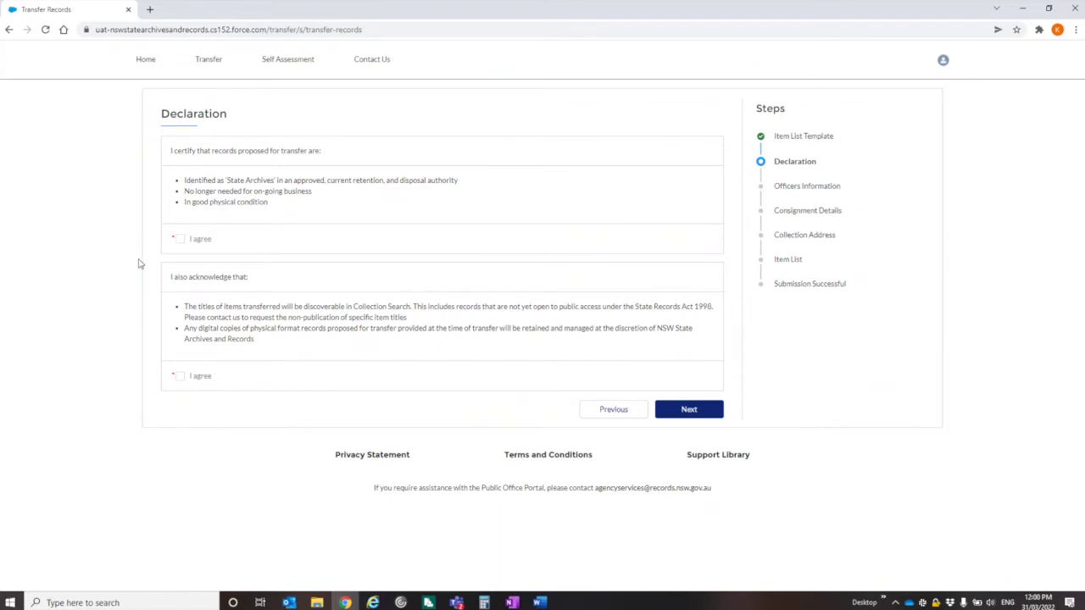
{"action": "left_click", "coordinate": [182, 240]}
{"action": "left_click", "coordinate": [180, 377]}
{"action": "left_click", "coordinate": [689, 408]}
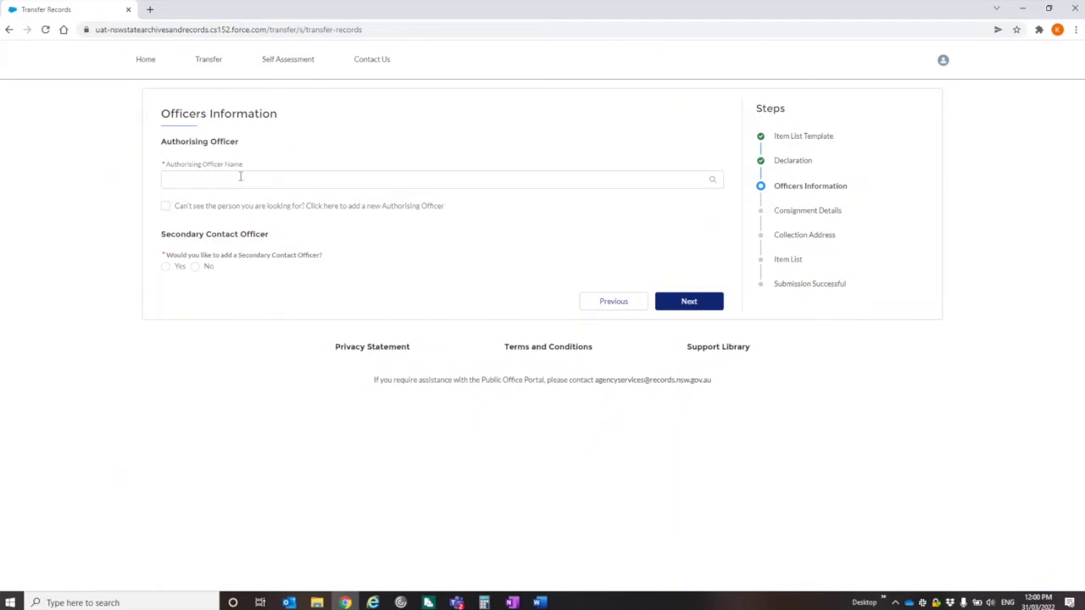
Step: Choose an existing authorising officer from the list of authorising officers
{"action": "left_click", "coordinate": [239, 176]}
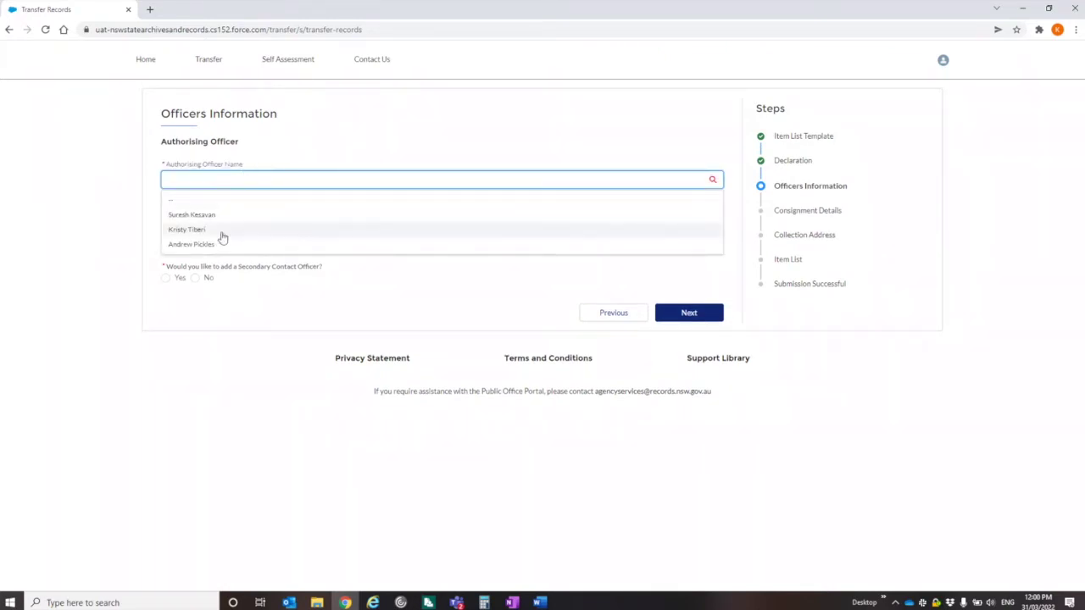
{"action": "left_click", "coordinate": [194, 244]}
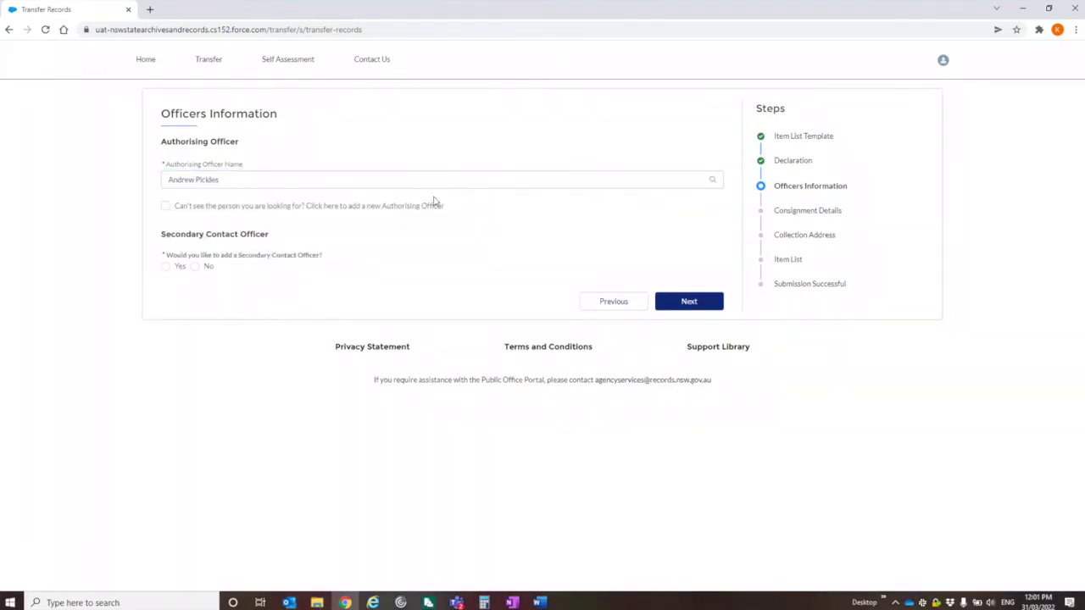
{"action": "left_click", "coordinate": [166, 208]}
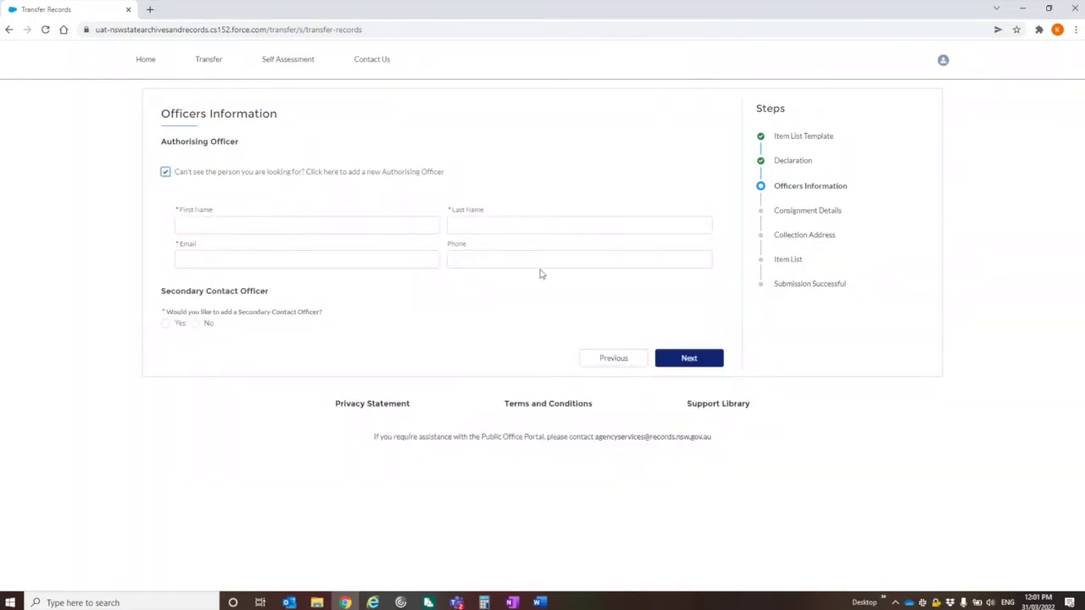
{"action": "left_click", "coordinate": [165, 173]}
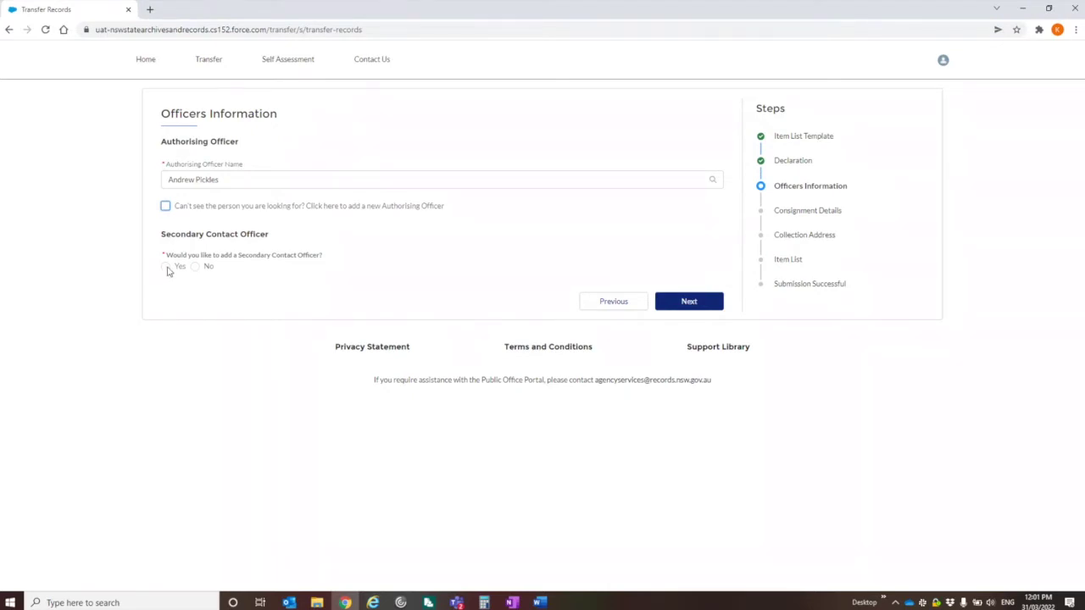
Step: Answer No to adding a secondary contact officer and continue to Consignment Details
{"action": "left_click", "coordinate": [166, 267]}
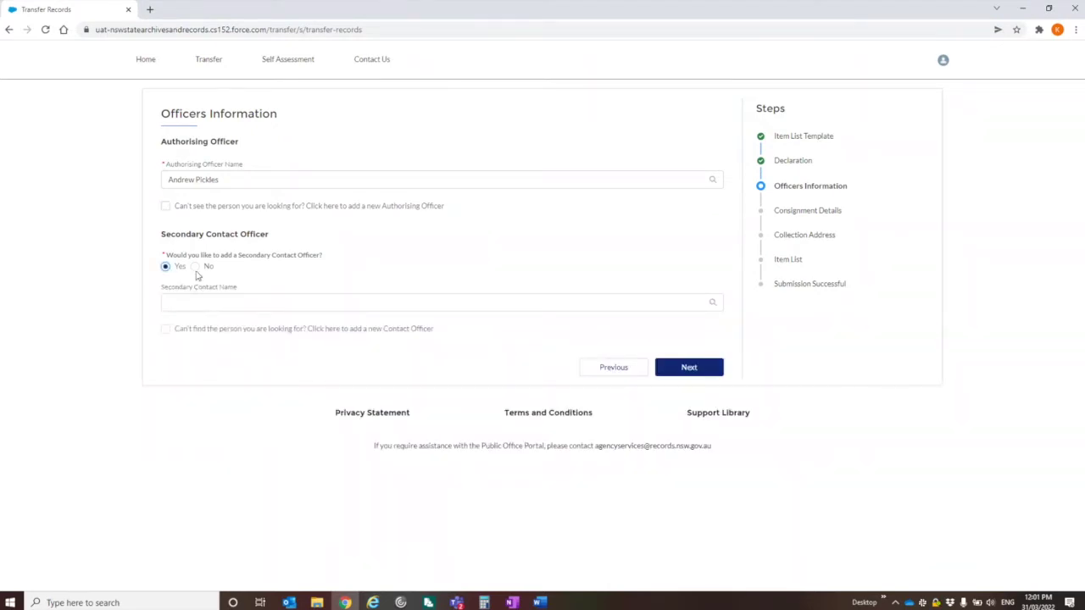
{"action": "left_click", "coordinate": [195, 267]}
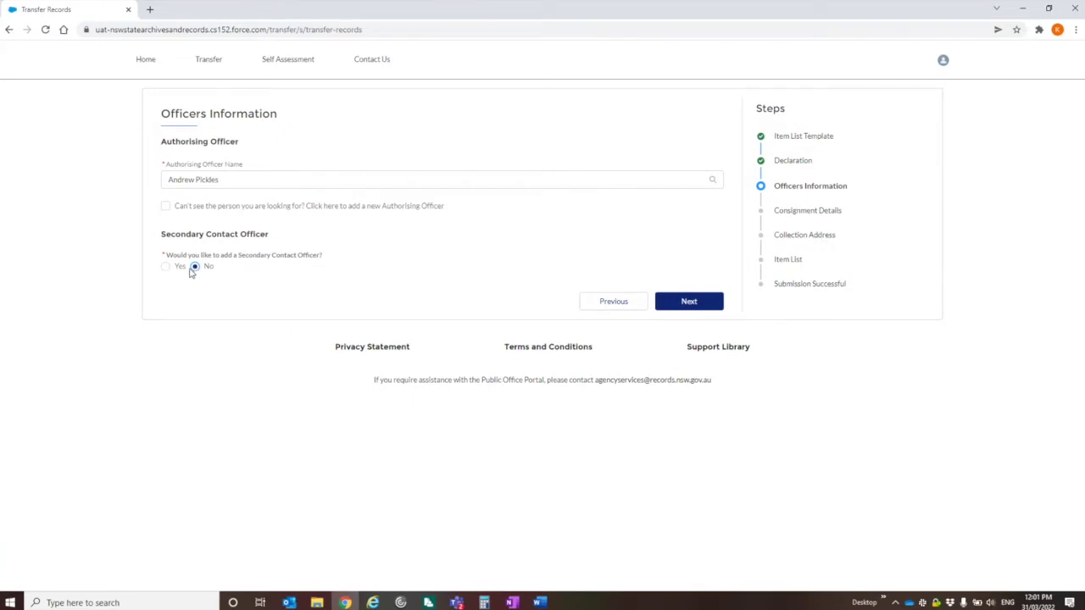
{"action": "left_click", "coordinate": [689, 301]}
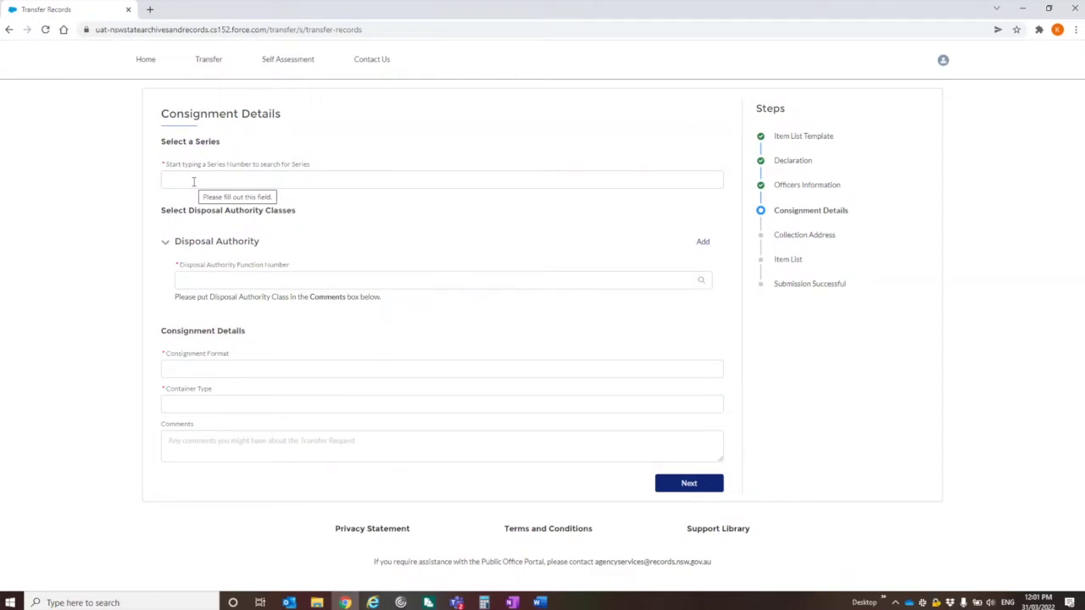
Step: Set the series to NRS-18696 and the disposal authority to FA402
{"action": "left_click", "coordinate": [193, 181]}
{"action": "type", "text": "nrs"}
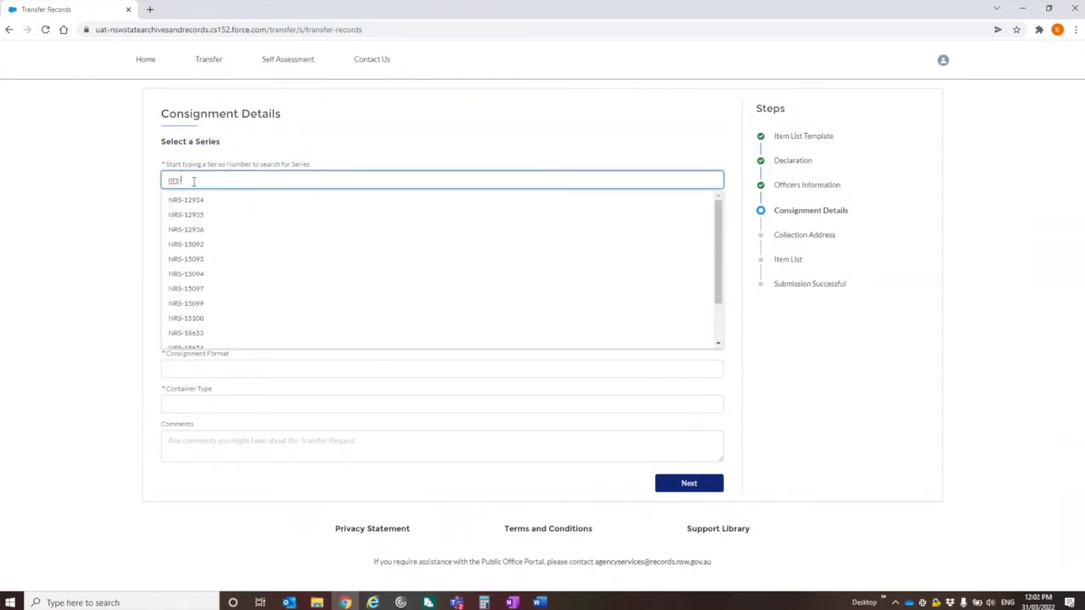
{"action": "type", "text": "-186"}
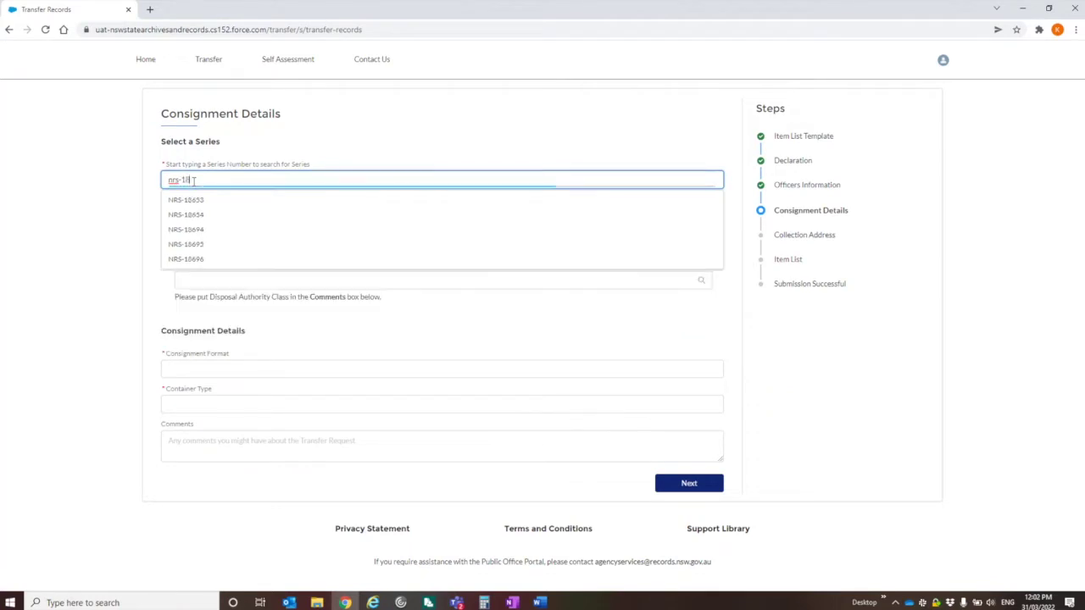
{"action": "type", "text": "96"}
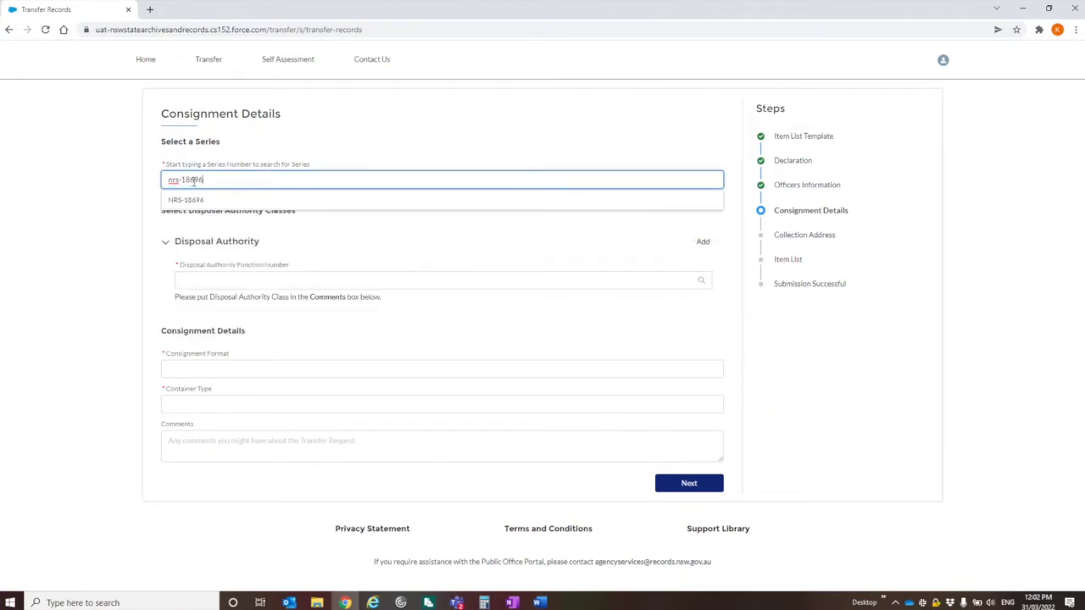
{"action": "left_click", "coordinate": [190, 201]}
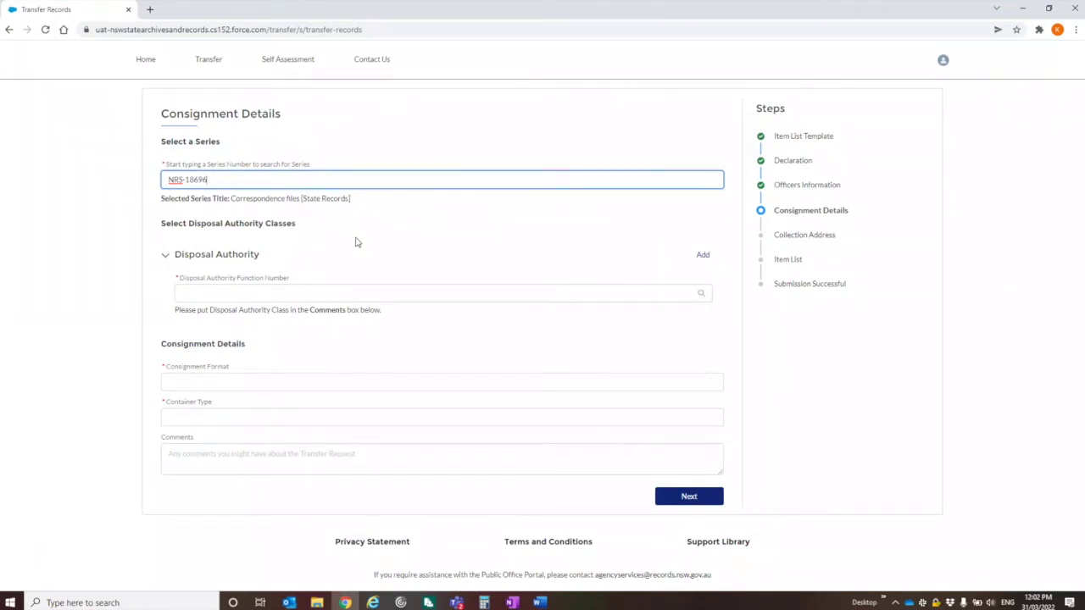
{"action": "left_click", "coordinate": [318, 294]}
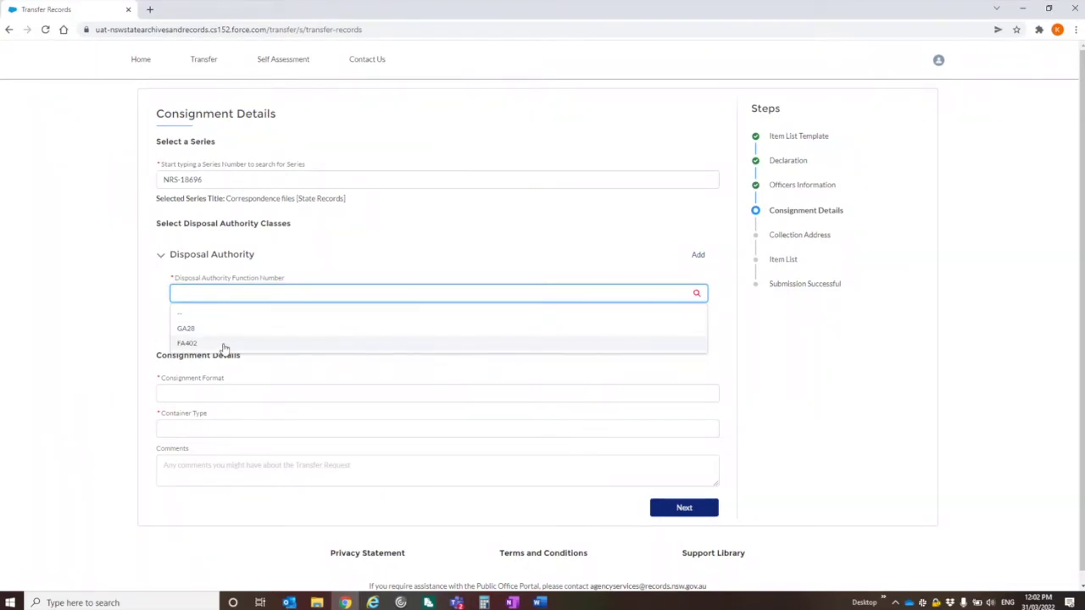
{"action": "left_click", "coordinate": [225, 345]}
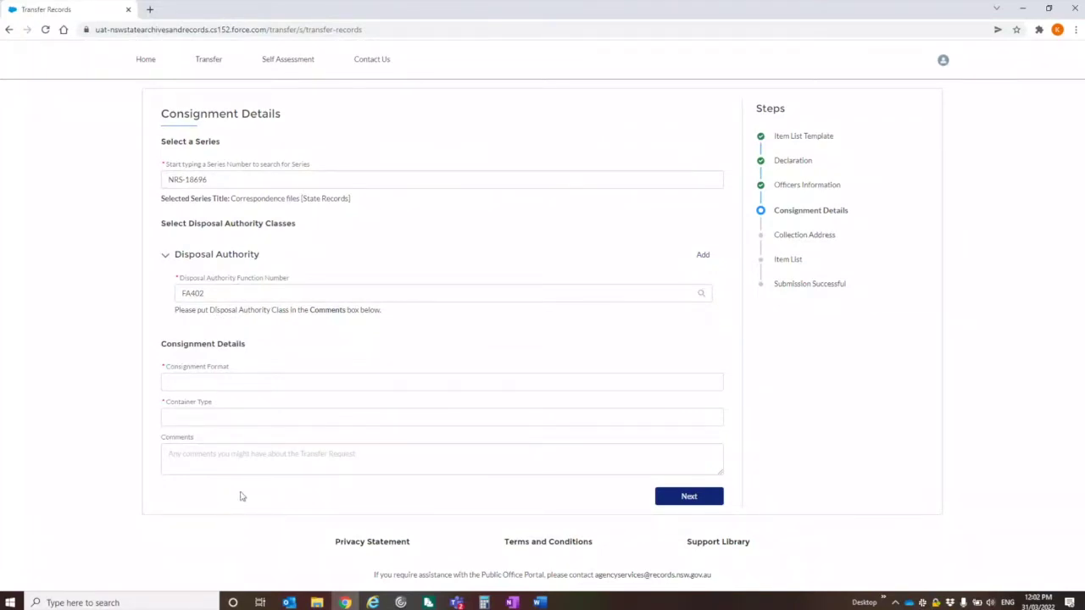
Step: Set Consignment Format to Paper and Container Type to Type 1, then continue
{"action": "left_click", "coordinate": [245, 388]}
{"action": "scroll", "coordinate": [237, 438], "scroll_direction": "down", "scroll_amount": 10}
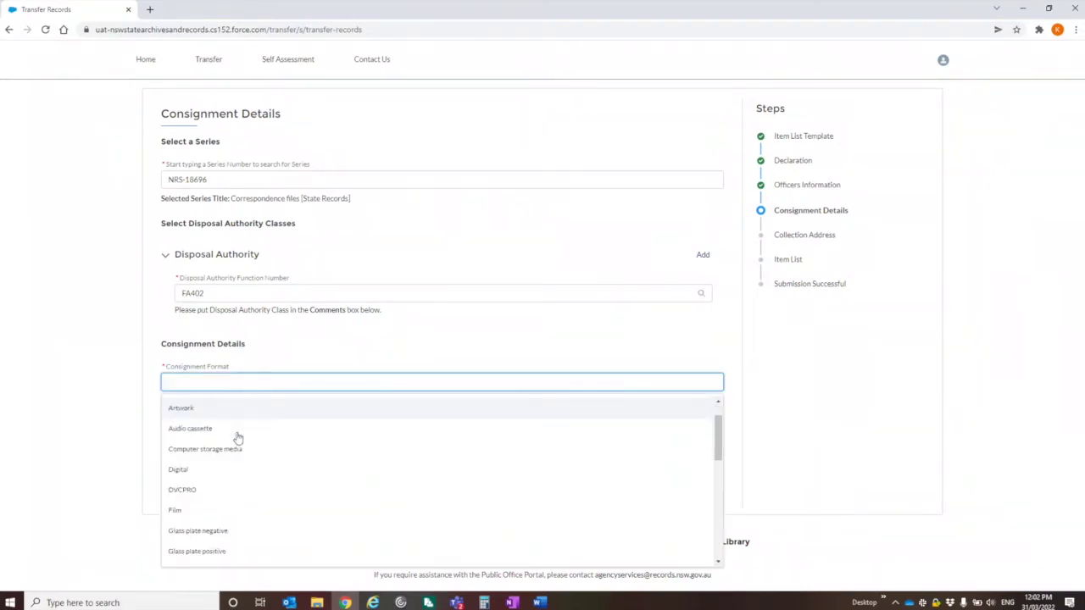
{"action": "scroll", "coordinate": [190, 506], "scroll_direction": "up", "scroll_amount": 2}
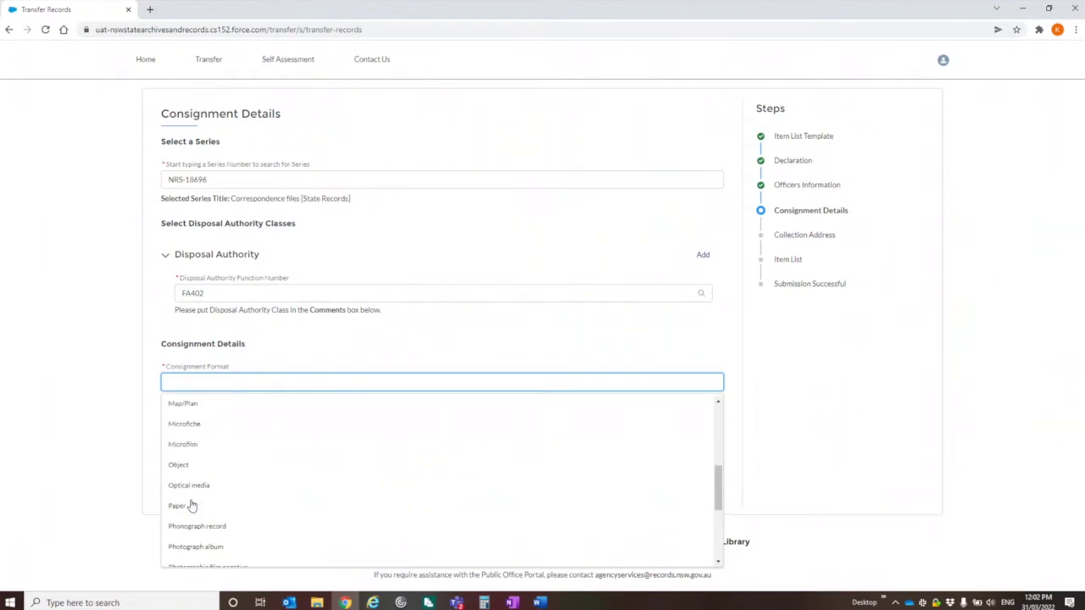
{"action": "left_click", "coordinate": [189, 509]}
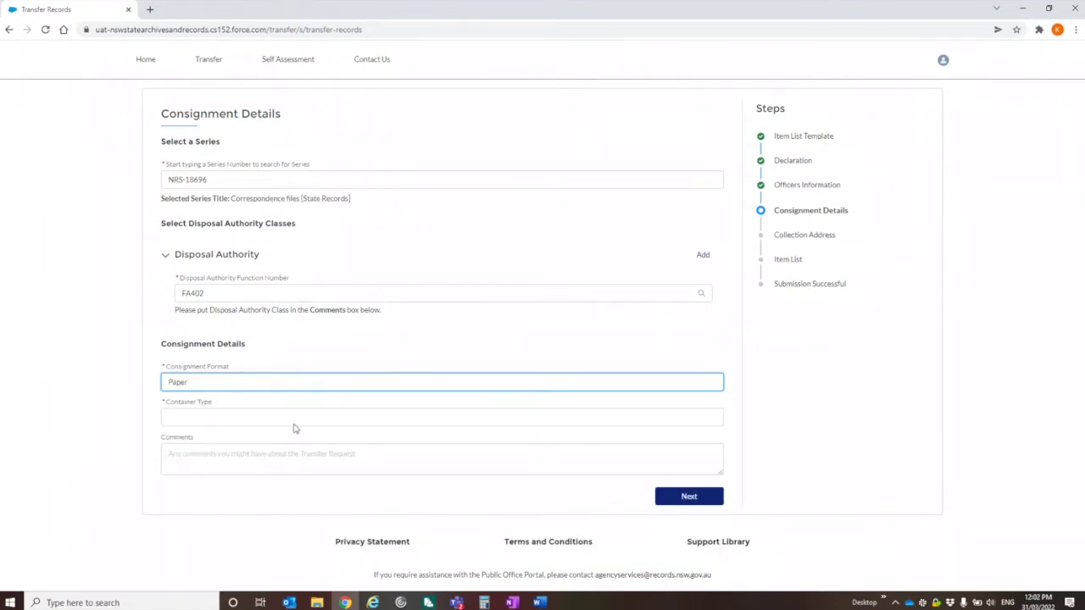
{"action": "left_click", "coordinate": [215, 426]}
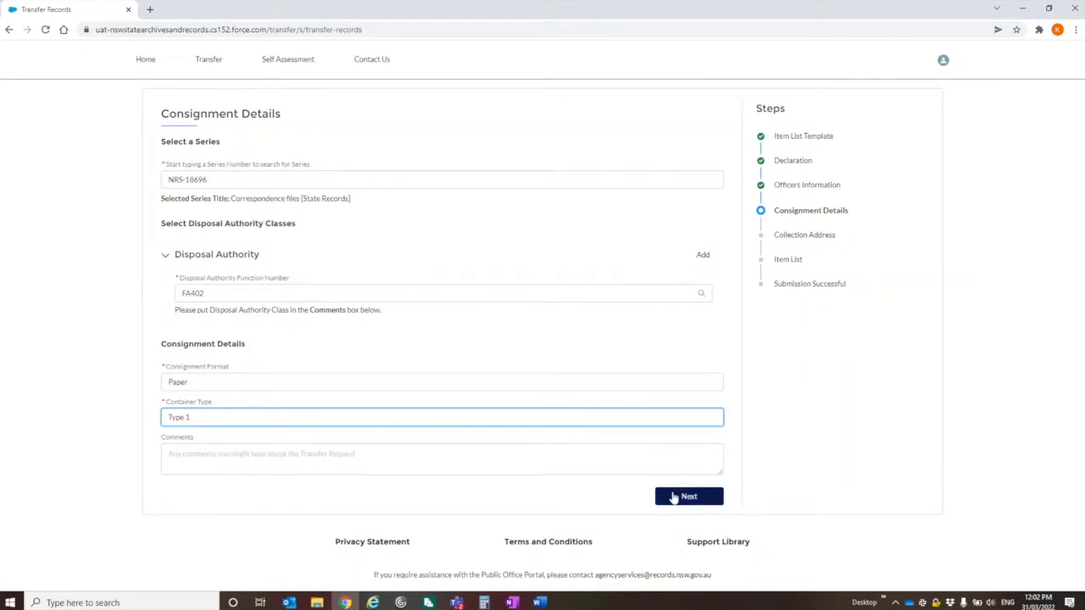
{"action": "left_click", "coordinate": [670, 497]}
Step: Enter the collection street address, city and postcode
{"action": "left_click", "coordinate": [204, 159]}
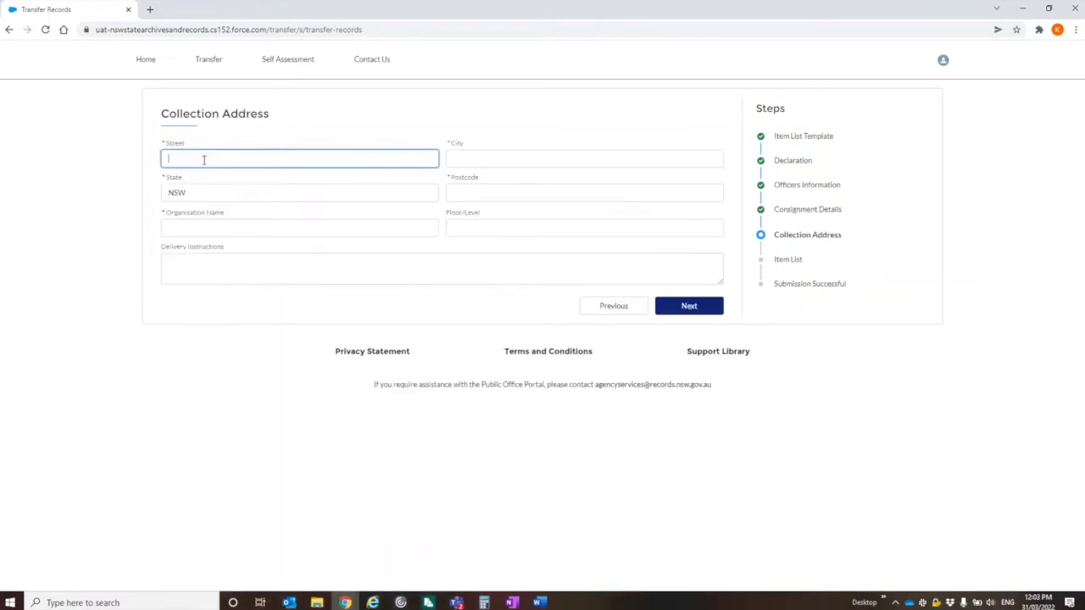
{"action": "type", "text": "161 O'Connell St"}
{"action": "key", "text": "Tab"}
{"action": "type", "text": "Kingswood"}
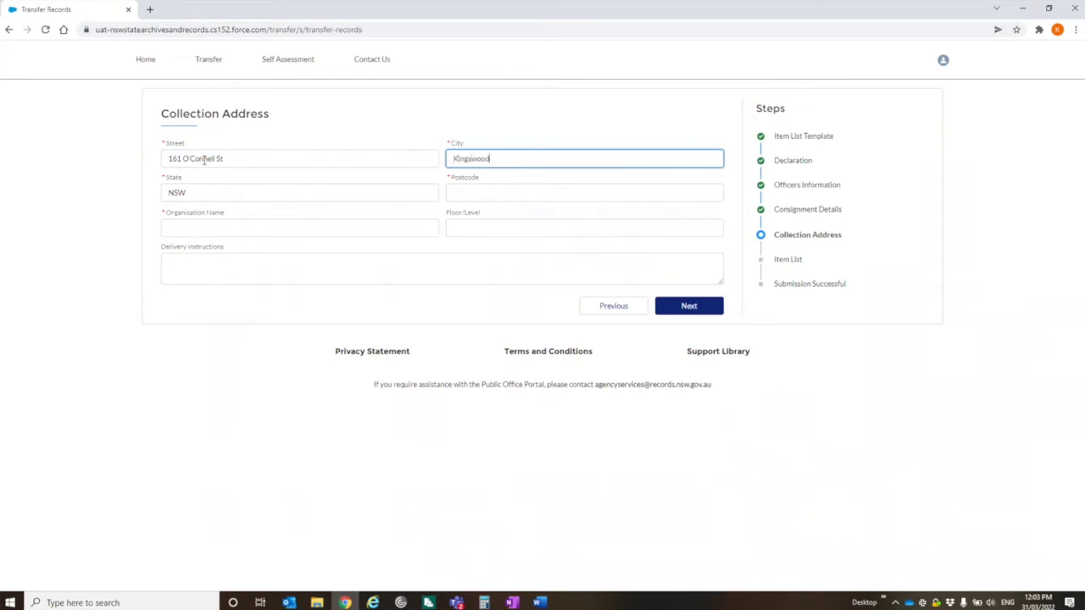
{"action": "key", "text": "Tab"}
{"action": "key", "text": "Tab"}
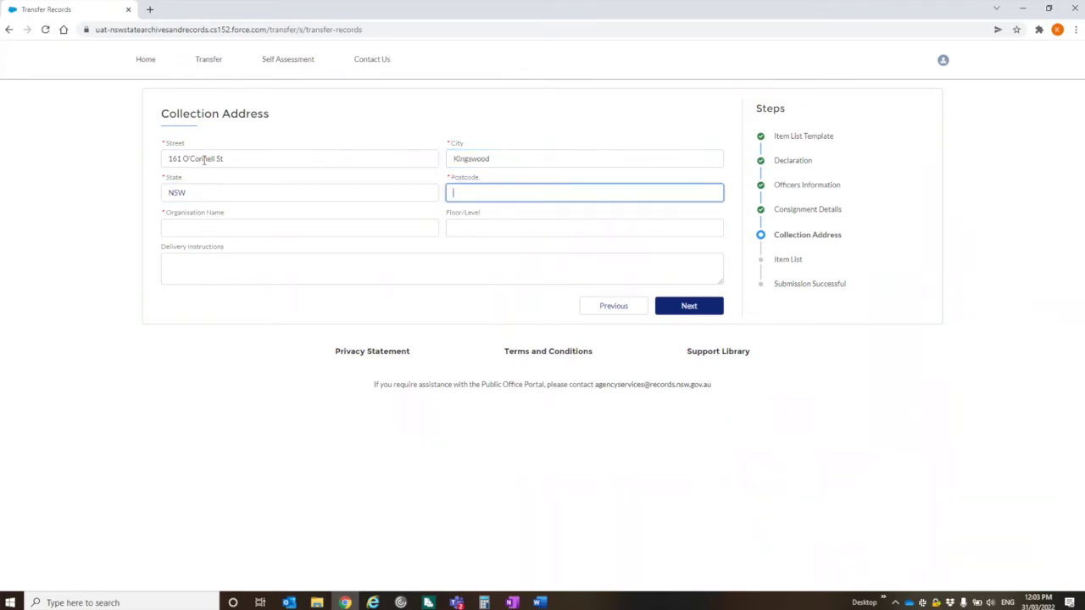
{"action": "type", "text": "2747"}
Step: Enter organisation SARA and delivery instructions 'Please deliver to the workroom on Tuesdays only', then continue
{"action": "left_click", "coordinate": [211, 227]}
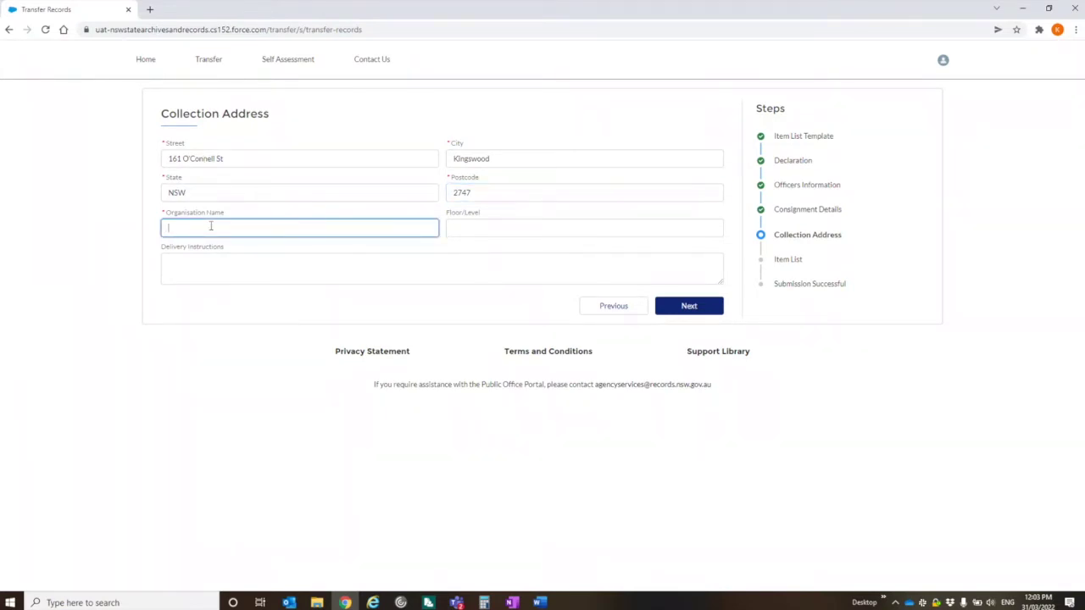
{"action": "type", "text": "S"}
{"action": "type", "text": "RA"}
{"action": "key", "text": "BackSpace"}
{"action": "key", "text": "BackSpace"}
{"action": "type", "text": "ARA"}
{"action": "left_click", "coordinate": [492, 228]}
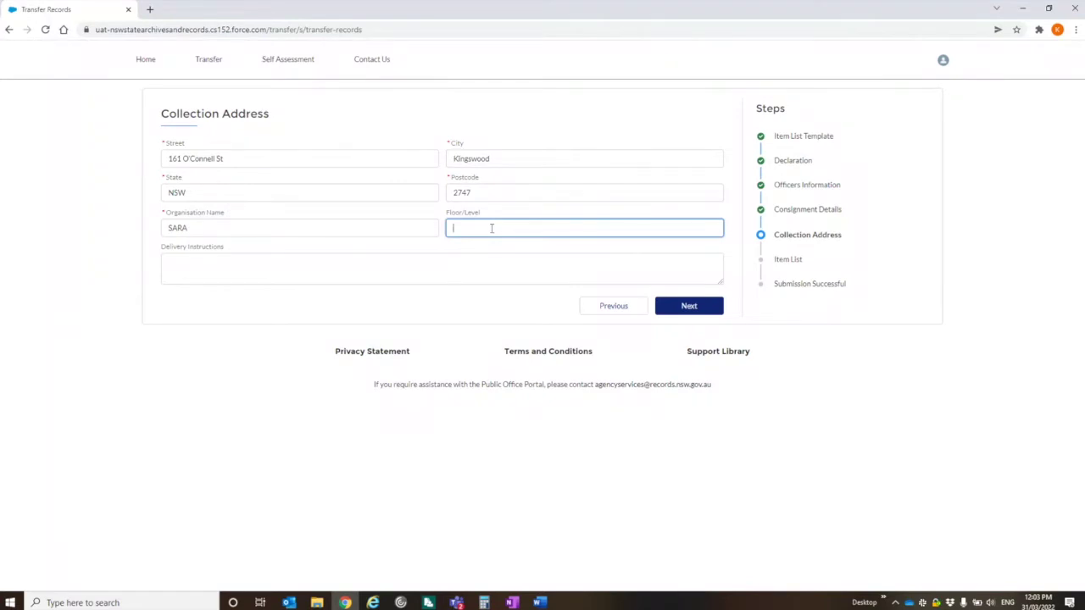
{"action": "key", "text": "Tab"}
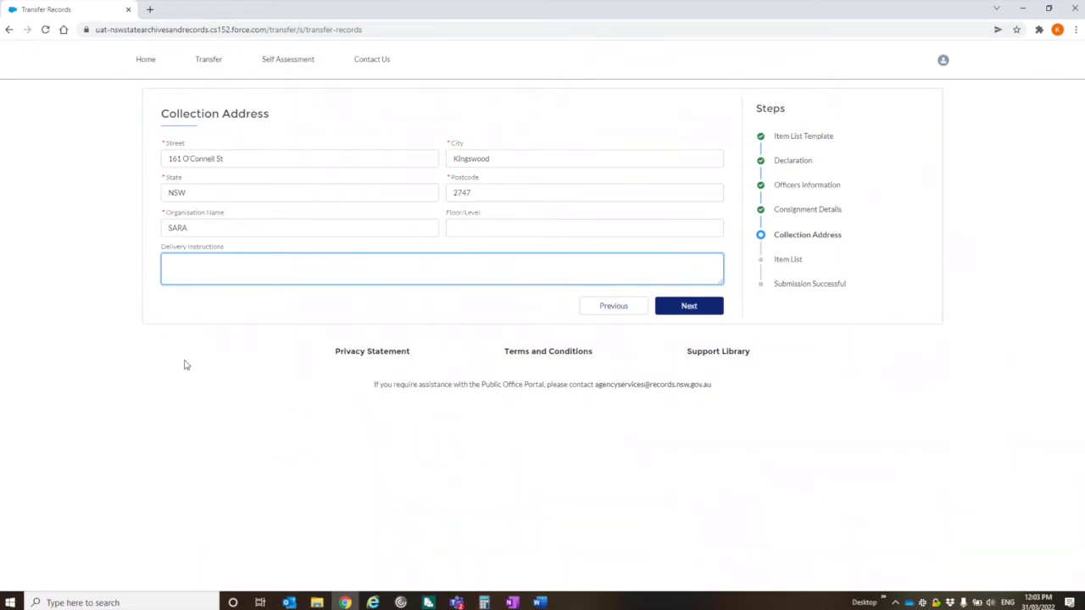
{"action": "type", "text": "Please dis"}
{"action": "type", "text": "liver to the workroom on Tuesday"}
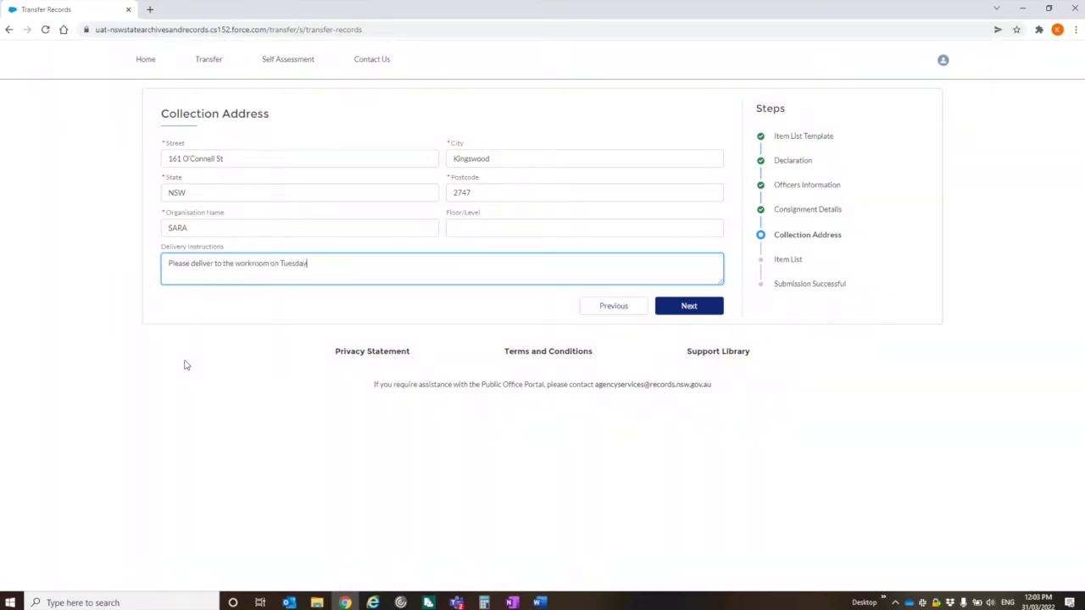
{"action": "type", "text": "s only"}
{"action": "left_click", "coordinate": [712, 309]}
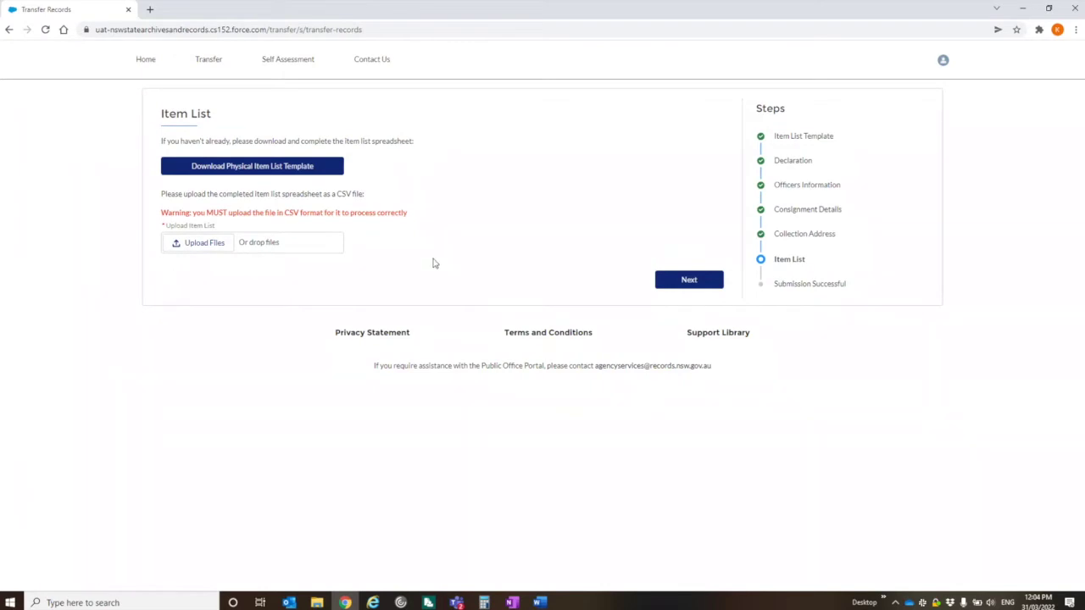
Step: Upload the TEMPLATE Physical Transfer CSV item list, submit the request, and return home
{"action": "left_click", "coordinate": [211, 244]}
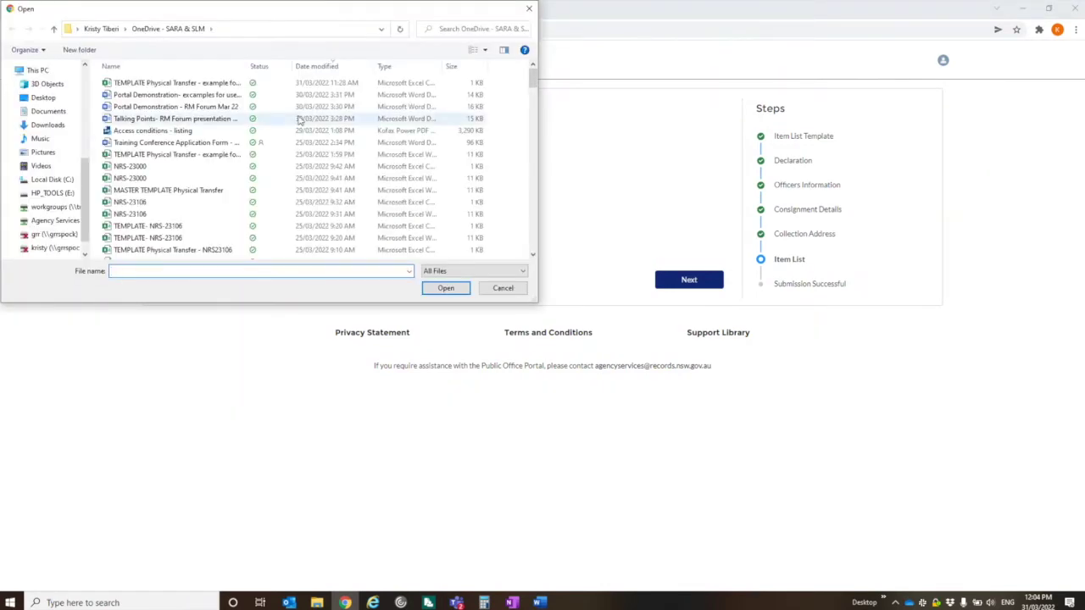
{"action": "double_click", "coordinate": [178, 87]}
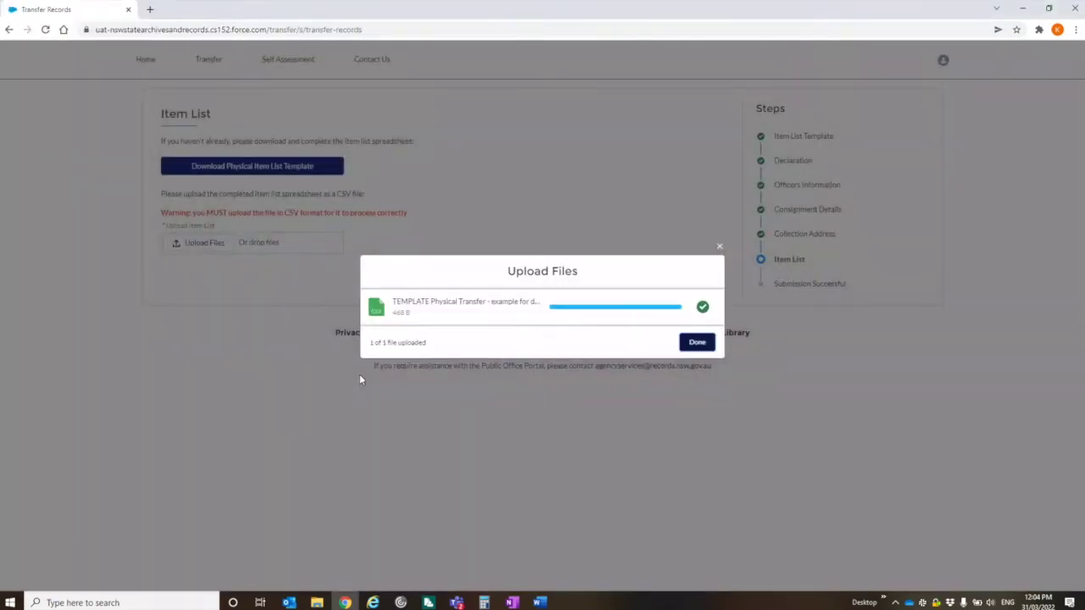
{"action": "left_click", "coordinate": [702, 350]}
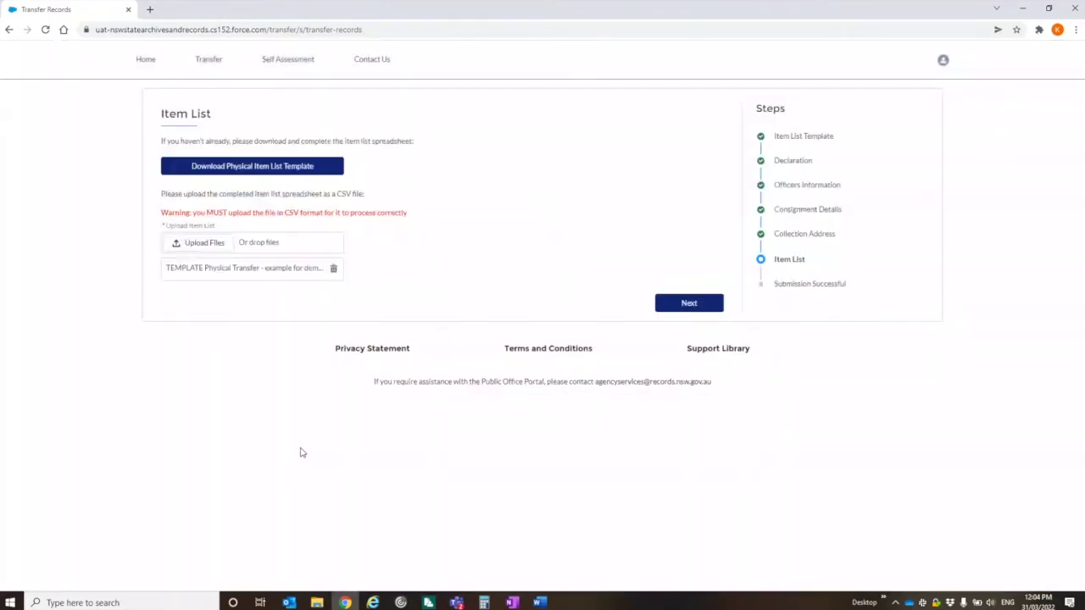
{"action": "left_click", "coordinate": [693, 305]}
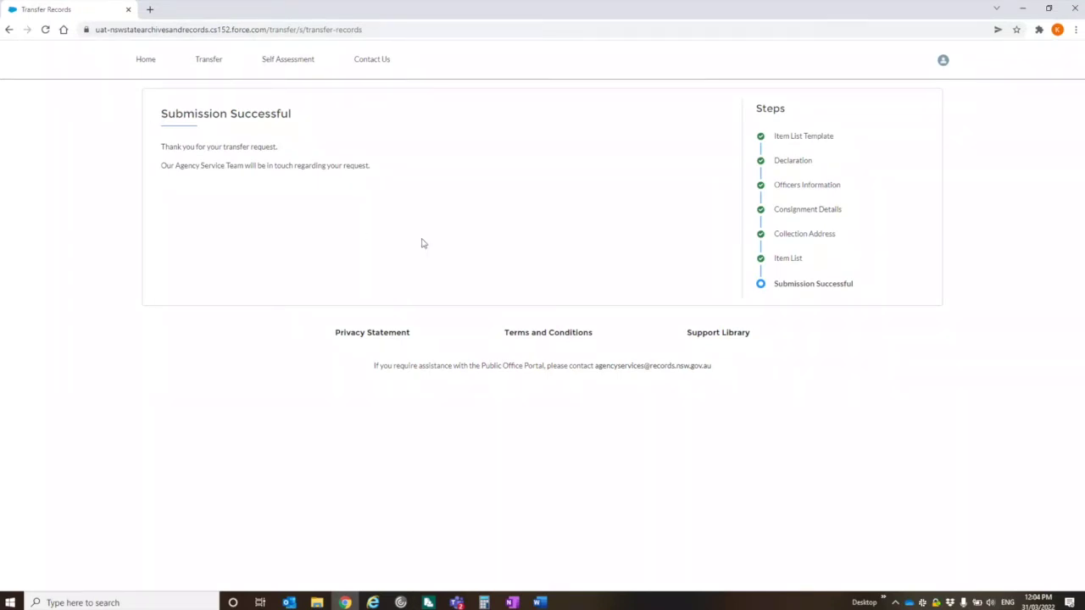
{"action": "left_click", "coordinate": [148, 68]}
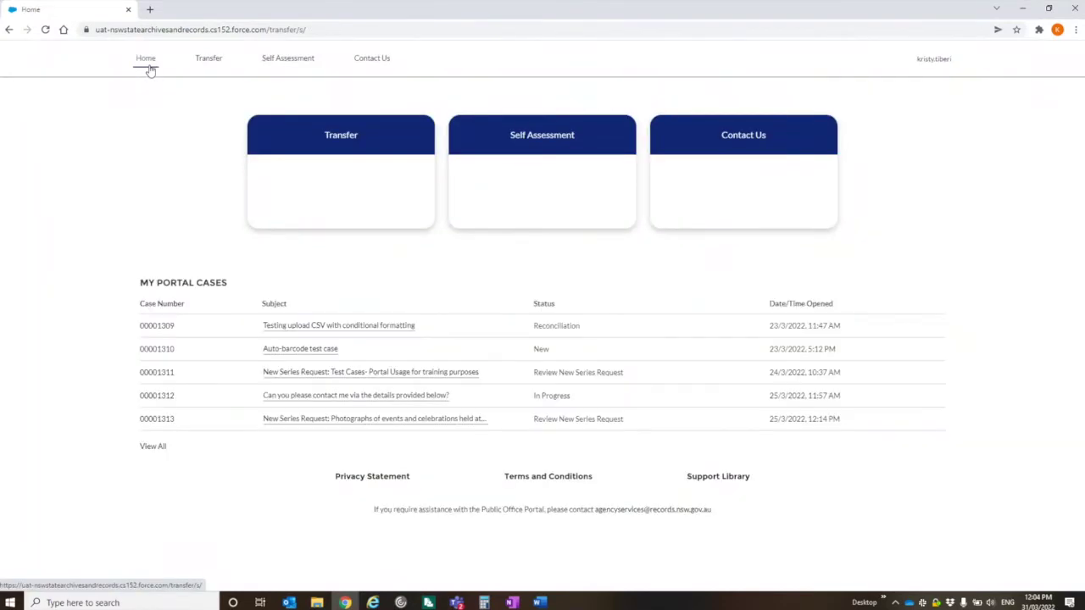
Step: Show all portal cases sorted newest first, putting case 00001320 at the top
{"action": "left_click", "coordinate": [158, 447]}
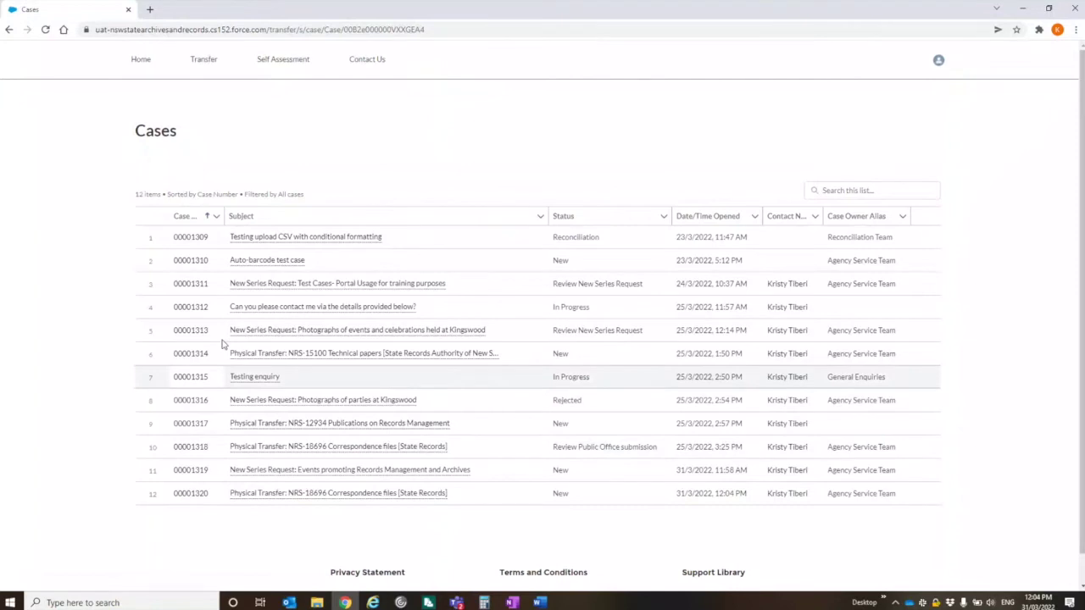
{"action": "left_click", "coordinate": [186, 216]}
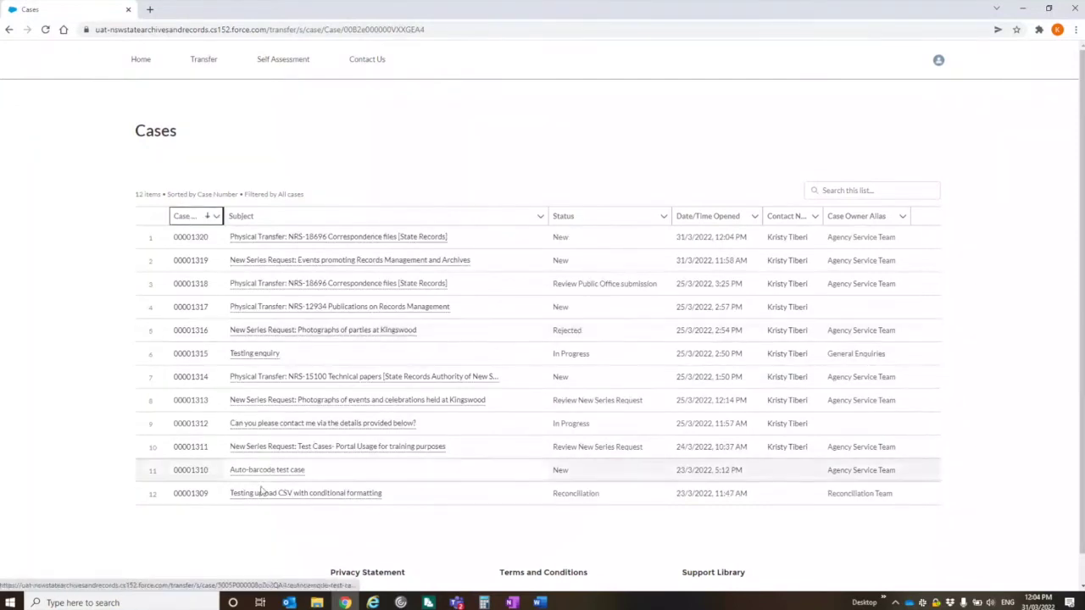
{"action": "mouse_move", "coordinate": [275, 245]}
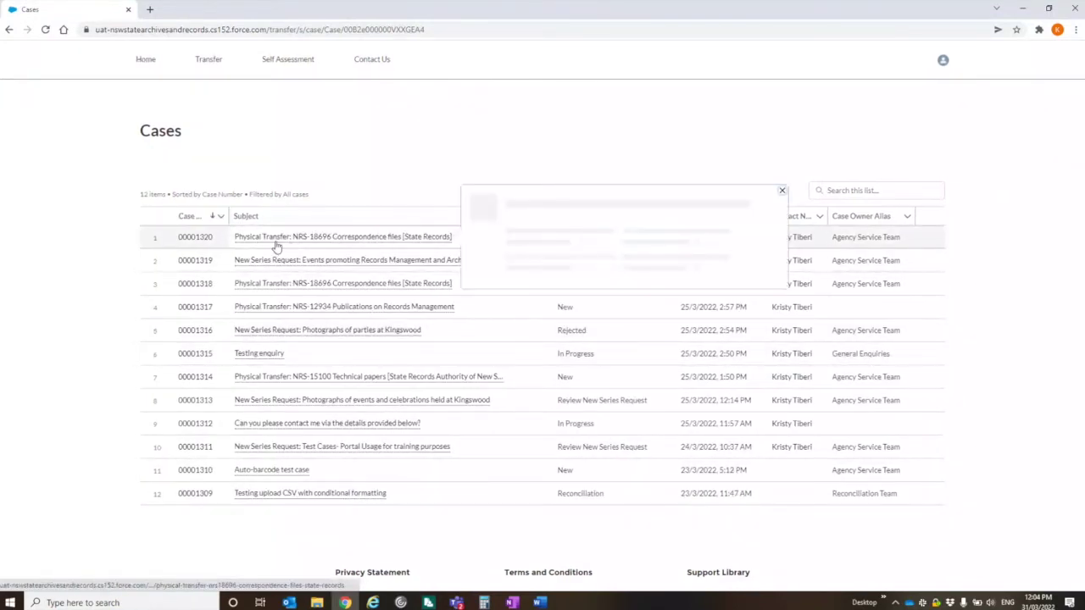
{"action": "mouse_move", "coordinate": [412, 262]}
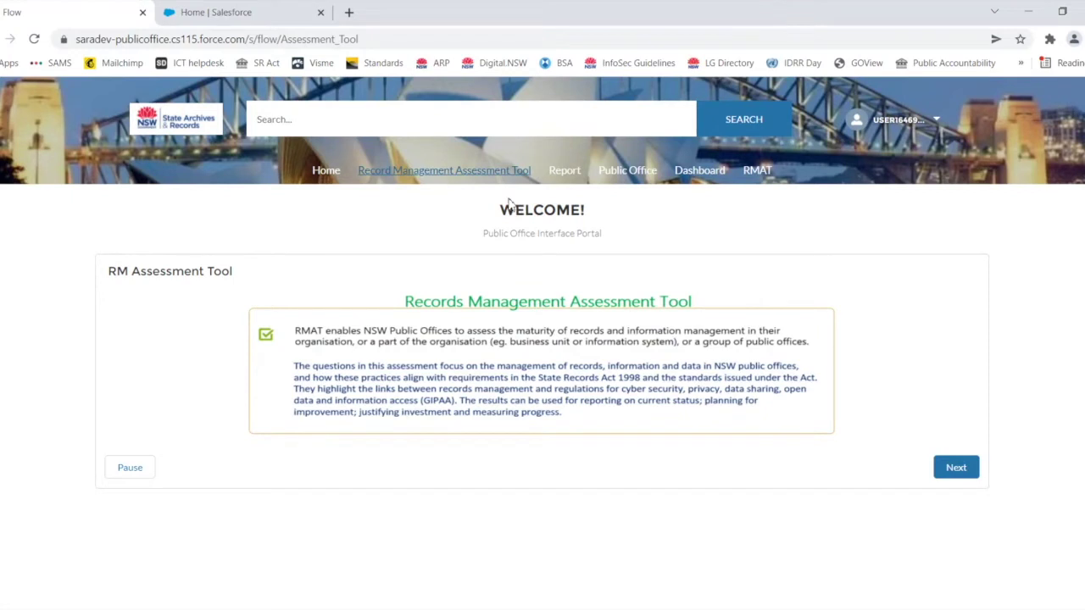
Step: Start the RMAT assessment and scroll through its Details form covering steps Q1–Q11
{"action": "left_click", "coordinate": [956, 471]}
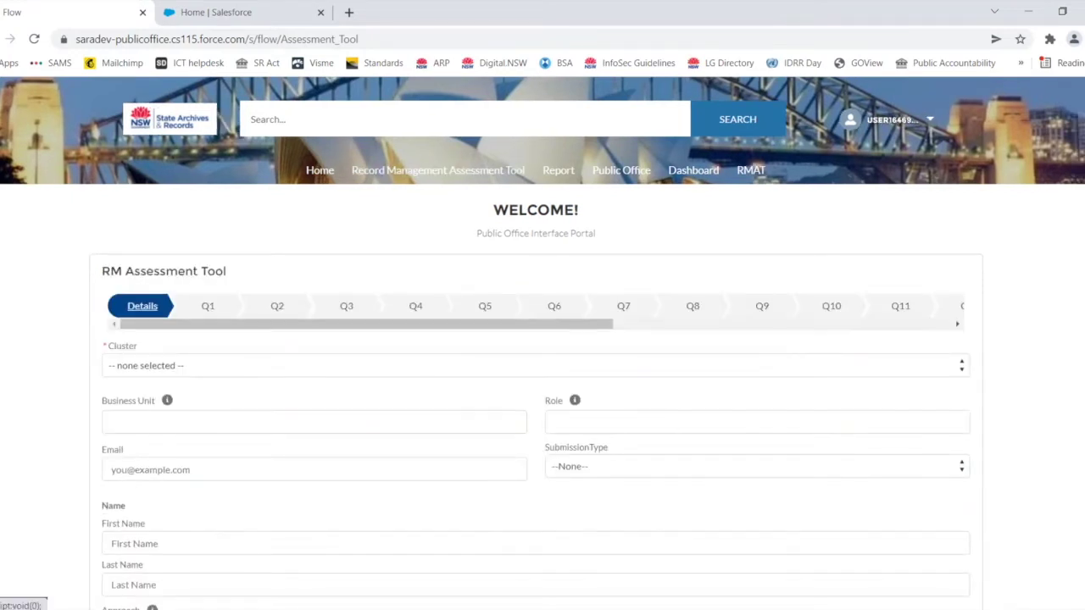
{"action": "scroll", "coordinate": [1055, 327], "scroll_direction": "down", "scroll_amount": 1}
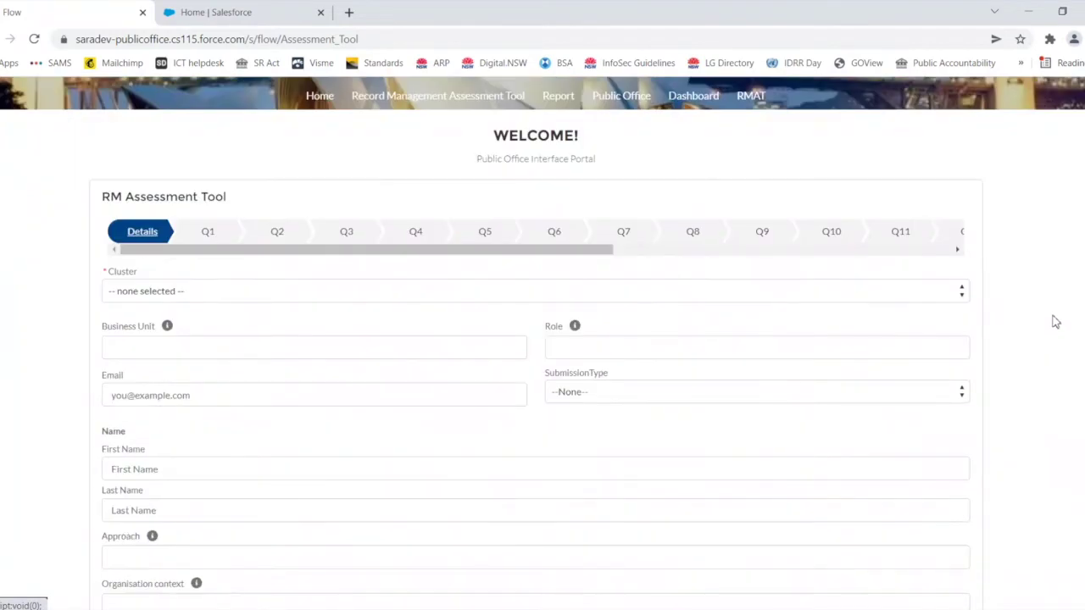
{"action": "scroll", "coordinate": [1055, 322], "scroll_direction": "down", "scroll_amount": 1}
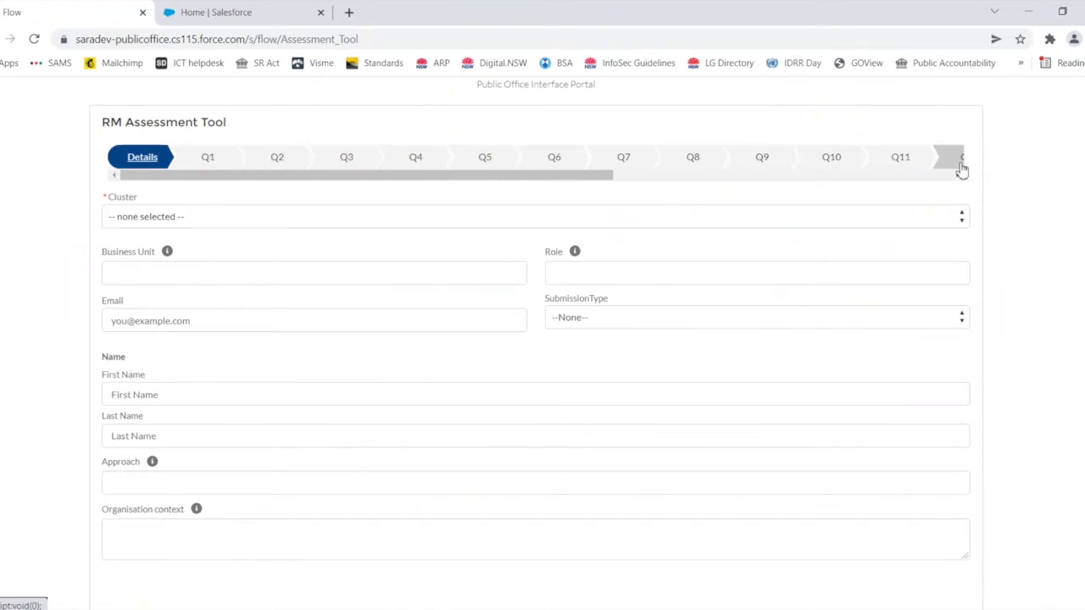
{"action": "scroll", "coordinate": [1065, 273], "scroll_direction": "down", "scroll_amount": 1}
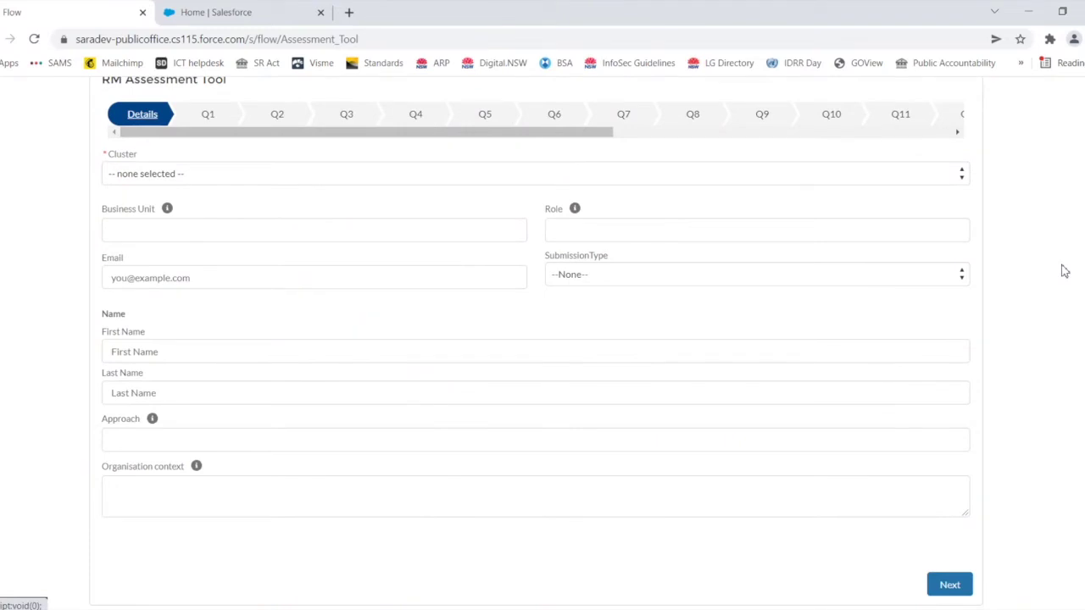
{"action": "scroll", "coordinate": [1064, 271], "scroll_direction": "up", "scroll_amount": 3}
{"action": "scroll", "coordinate": [1064, 271], "scroll_direction": "down", "scroll_amount": 2}
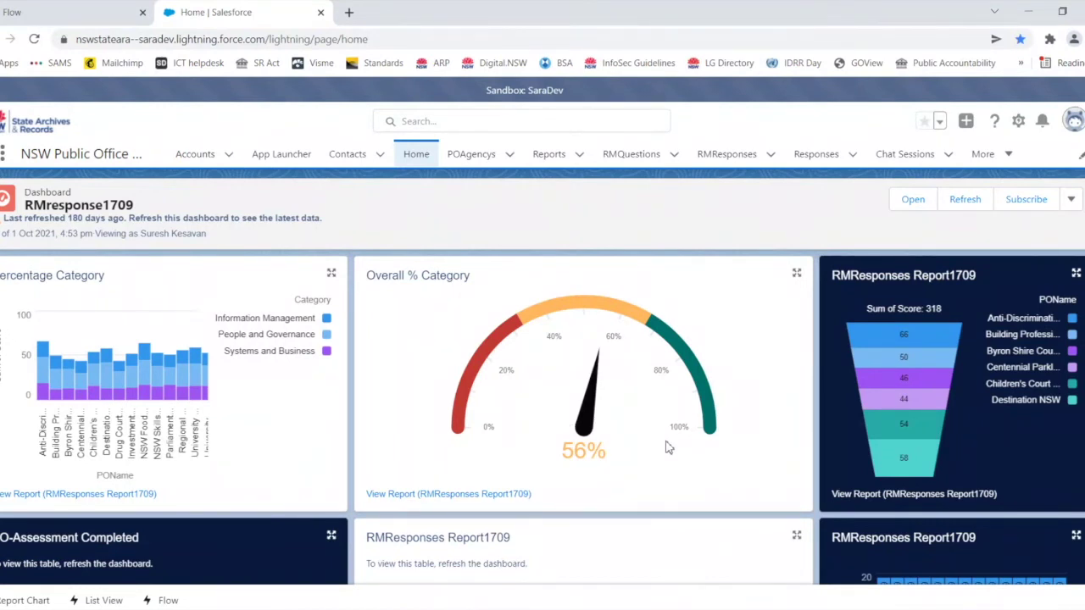
Step: Scroll down the Home dashboard to the ReportLink component with the Report buttons
{"action": "scroll", "coordinate": [668, 447], "scroll_direction": "down", "scroll_amount": 1}
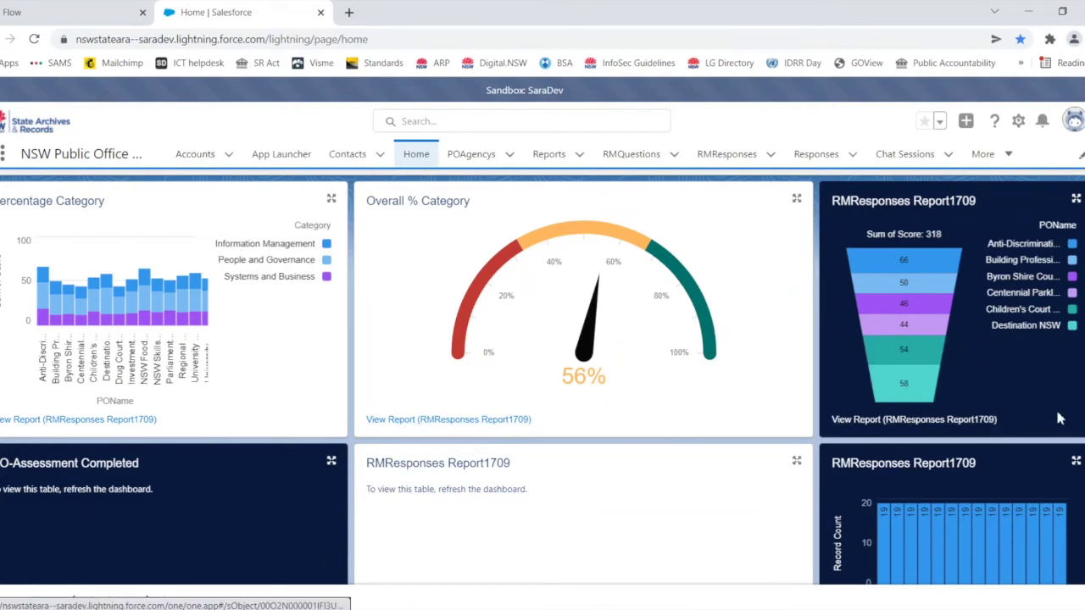
{"action": "scroll", "coordinate": [1058, 415], "scroll_direction": "down", "scroll_amount": 2}
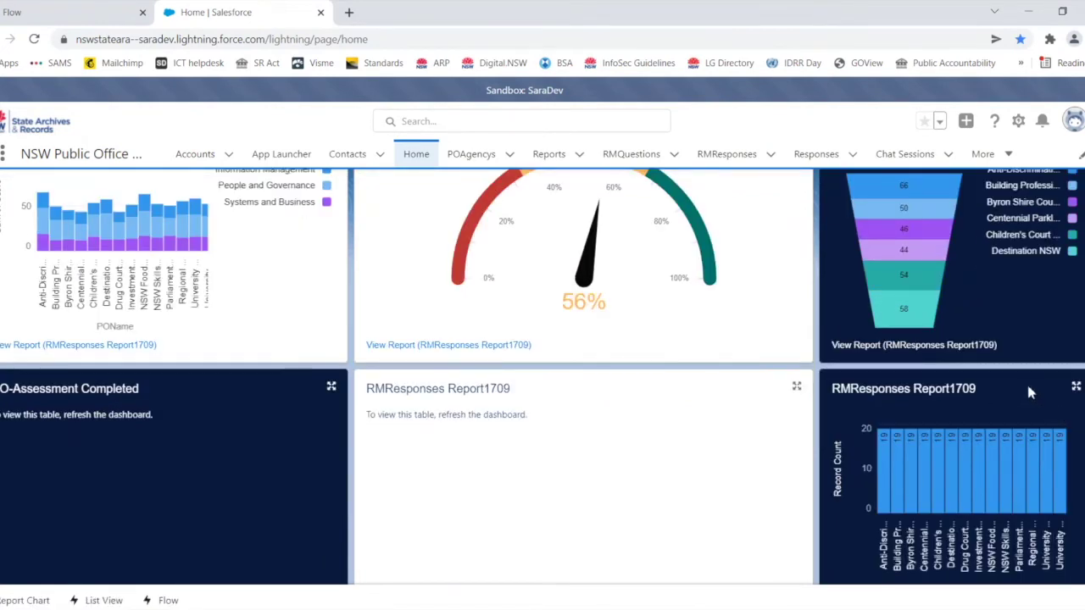
{"action": "scroll", "coordinate": [1027, 389], "scroll_direction": "down", "scroll_amount": 4}
{"action": "scroll", "coordinate": [1030, 389], "scroll_direction": "down", "scroll_amount": 8}
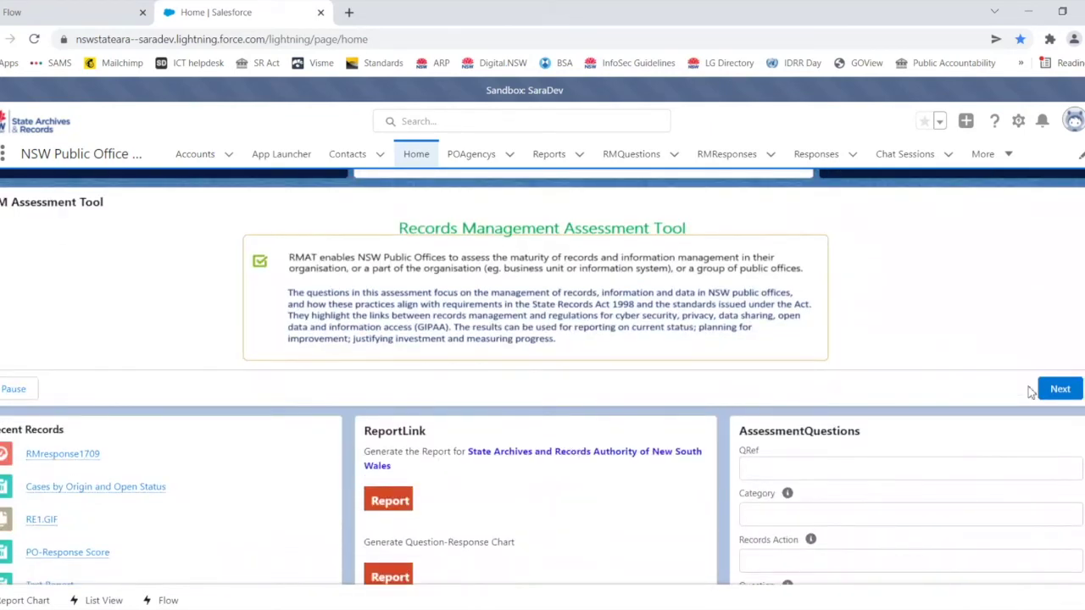
{"action": "scroll", "coordinate": [1029, 392], "scroll_direction": "down", "scroll_amount": 2}
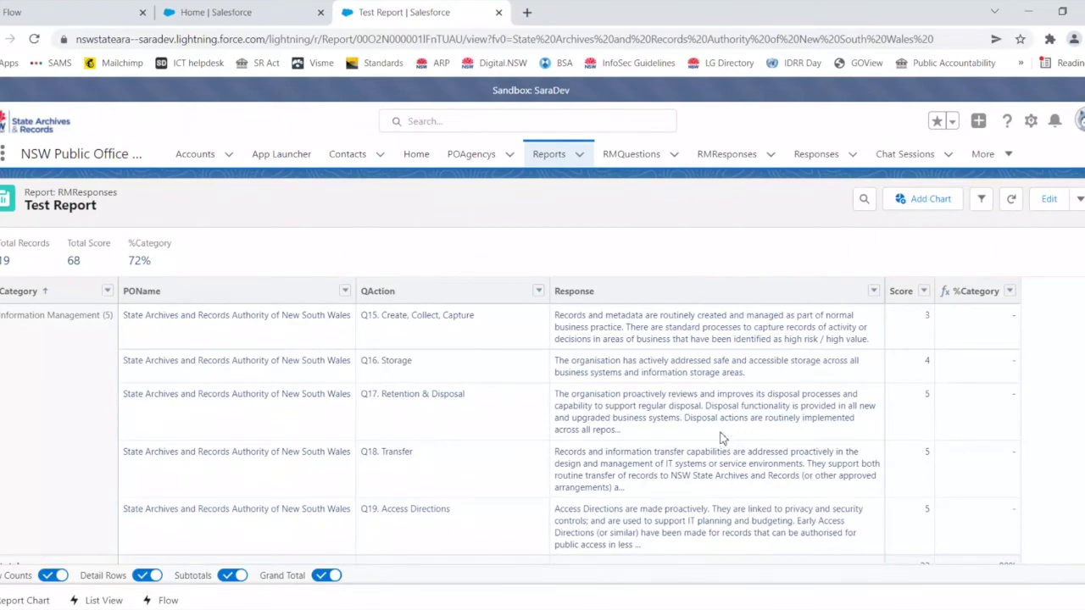
Step: Review the Test Report's scores by category, then return to the Salesforce Home page
{"action": "scroll", "coordinate": [746, 449], "scroll_direction": "down", "scroll_amount": 1}
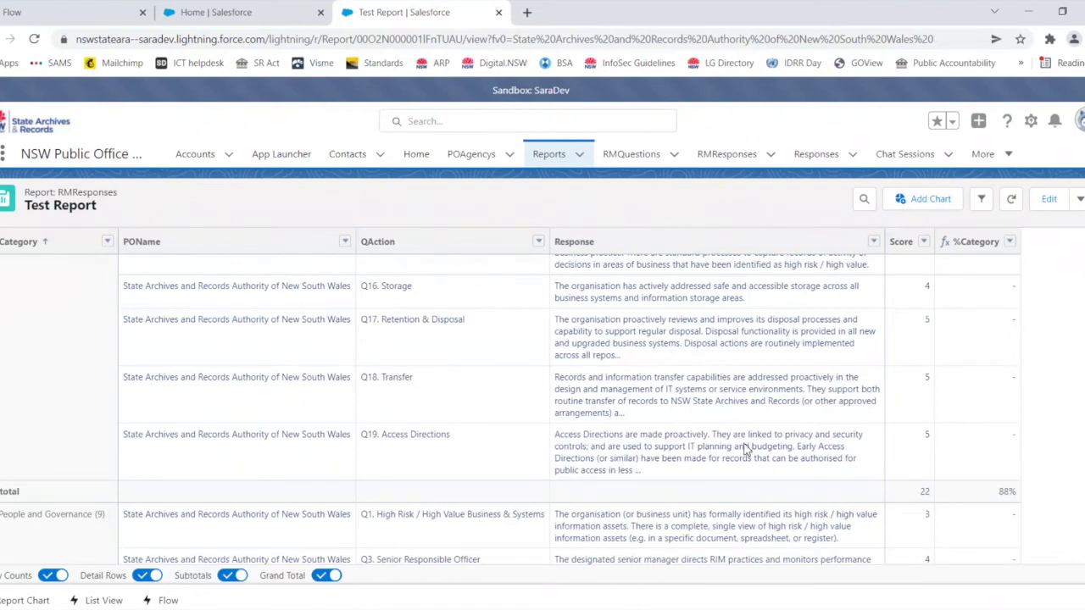
{"action": "scroll", "coordinate": [746, 449], "scroll_direction": "down", "scroll_amount": 3}
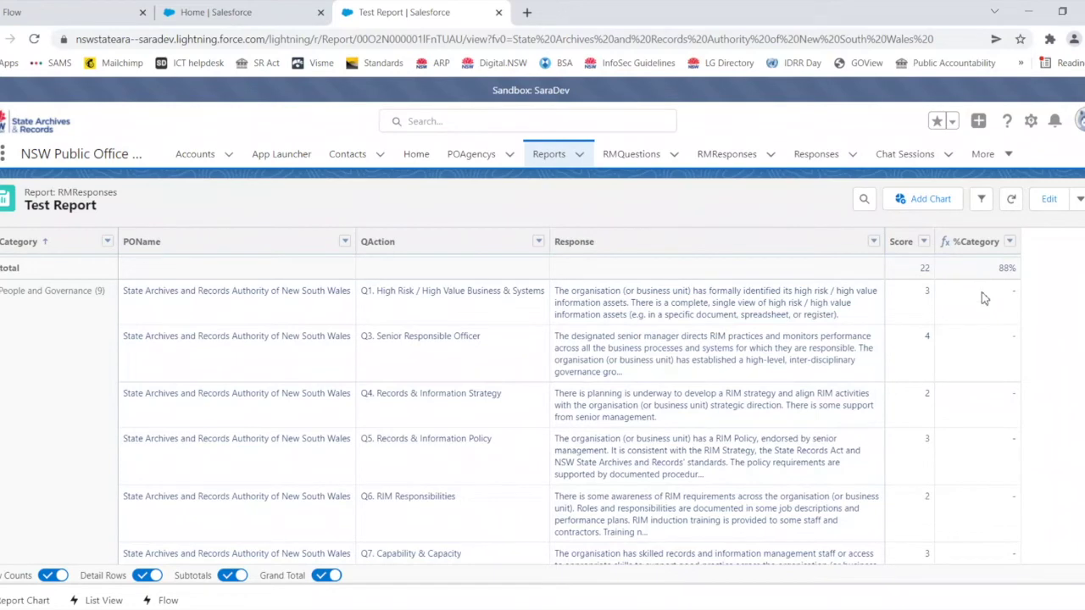
{"action": "scroll", "coordinate": [1002, 298], "scroll_direction": "up", "scroll_amount": 3}
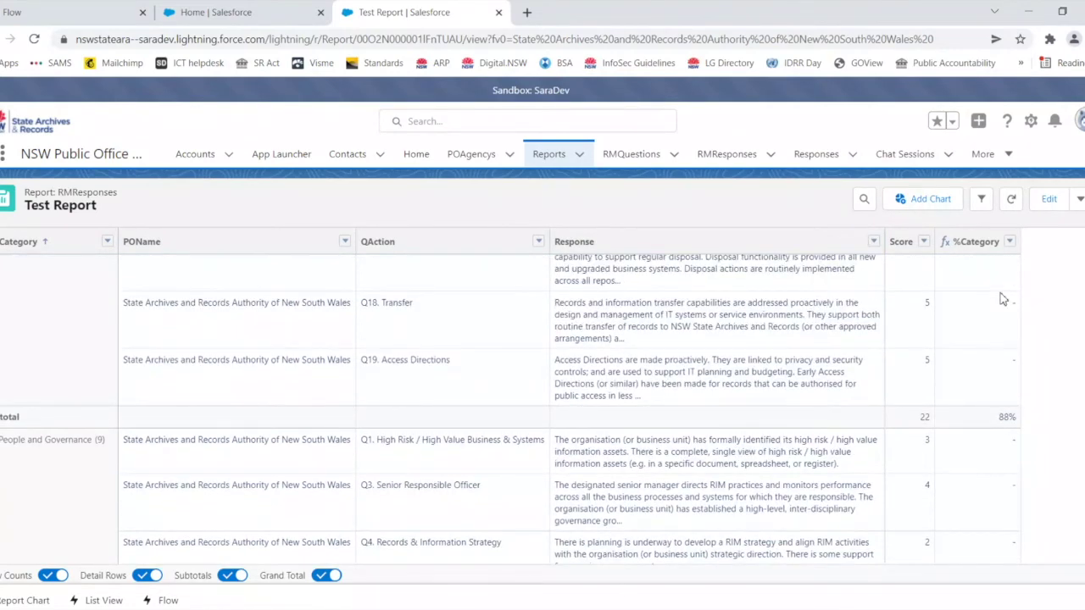
{"action": "scroll", "coordinate": [1003, 298], "scroll_direction": "down", "scroll_amount": 2}
{"action": "scroll", "coordinate": [997, 361], "scroll_direction": "up", "scroll_amount": 2}
{"action": "scroll", "coordinate": [936, 375], "scroll_direction": "up", "scroll_amount": 3}
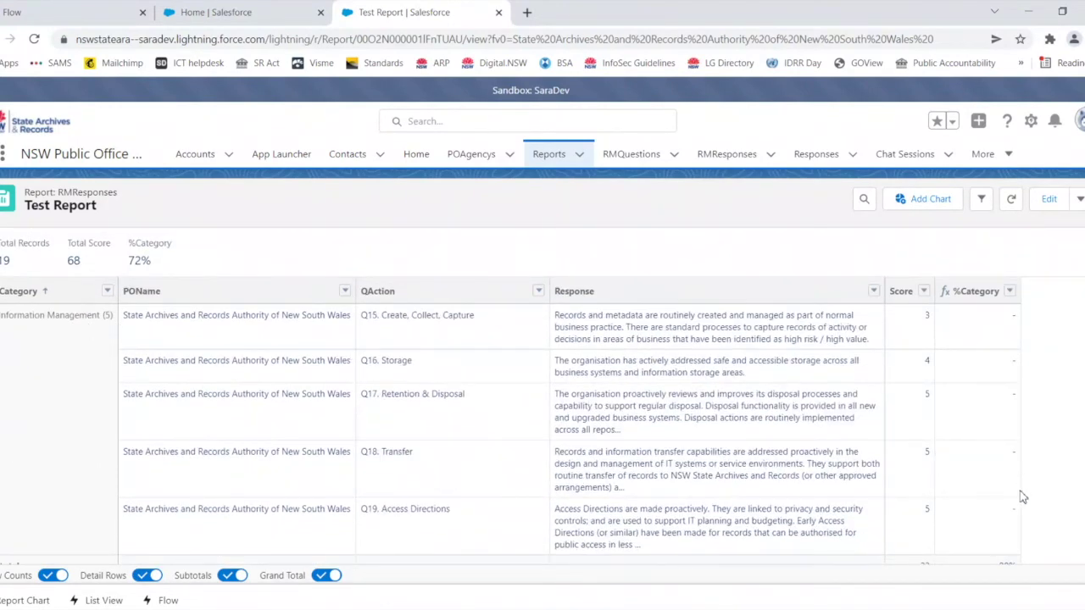
{"action": "scroll", "coordinate": [448, 399], "scroll_direction": "down", "scroll_amount": 2}
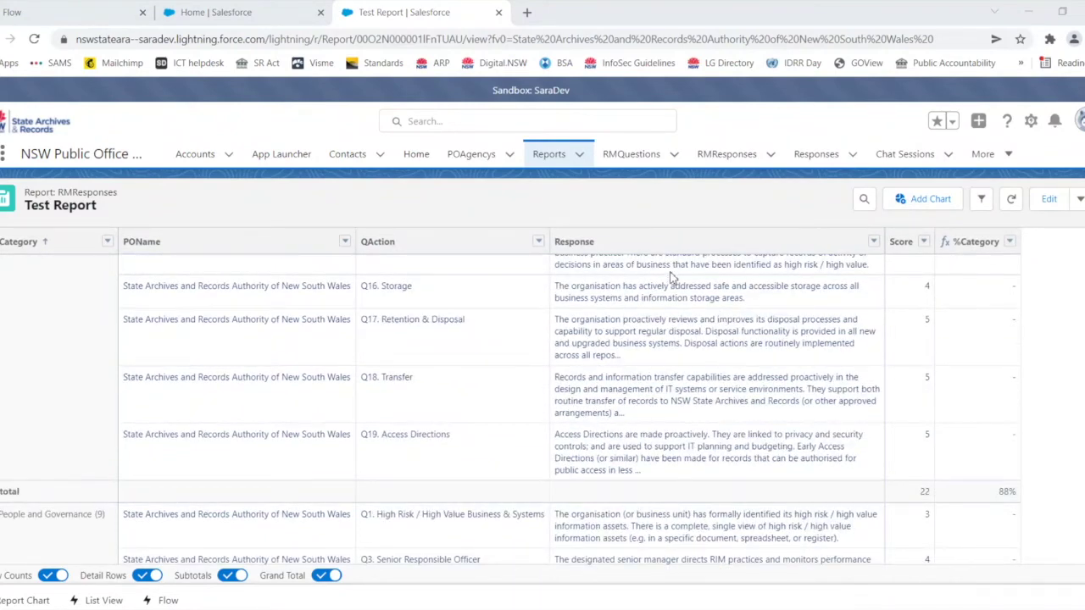
{"action": "scroll", "coordinate": [852, 300], "scroll_direction": "down", "scroll_amount": 10}
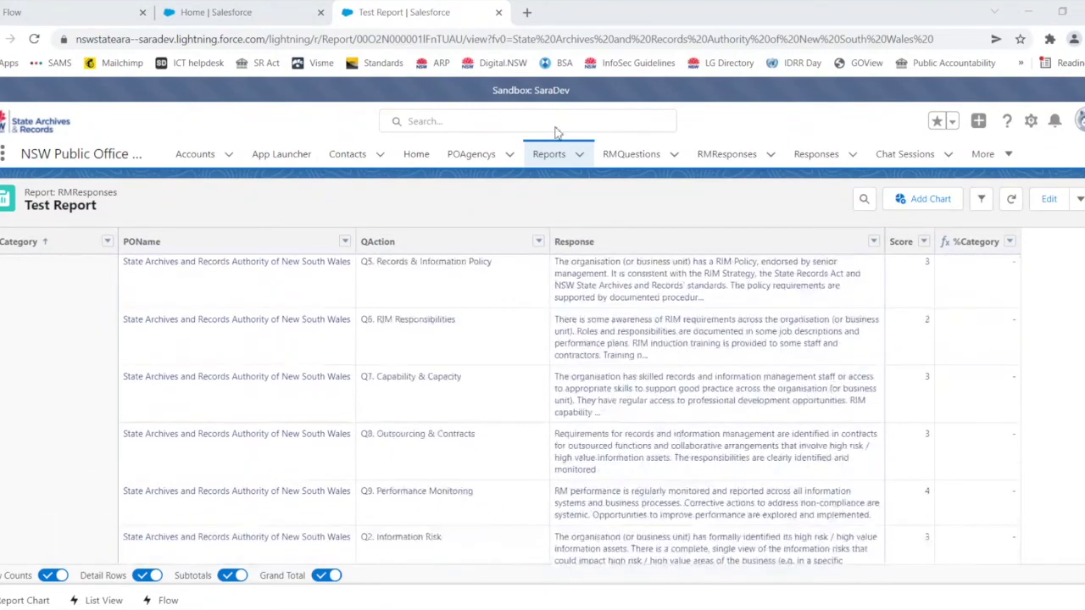
{"action": "left_click", "coordinate": [279, 15]}
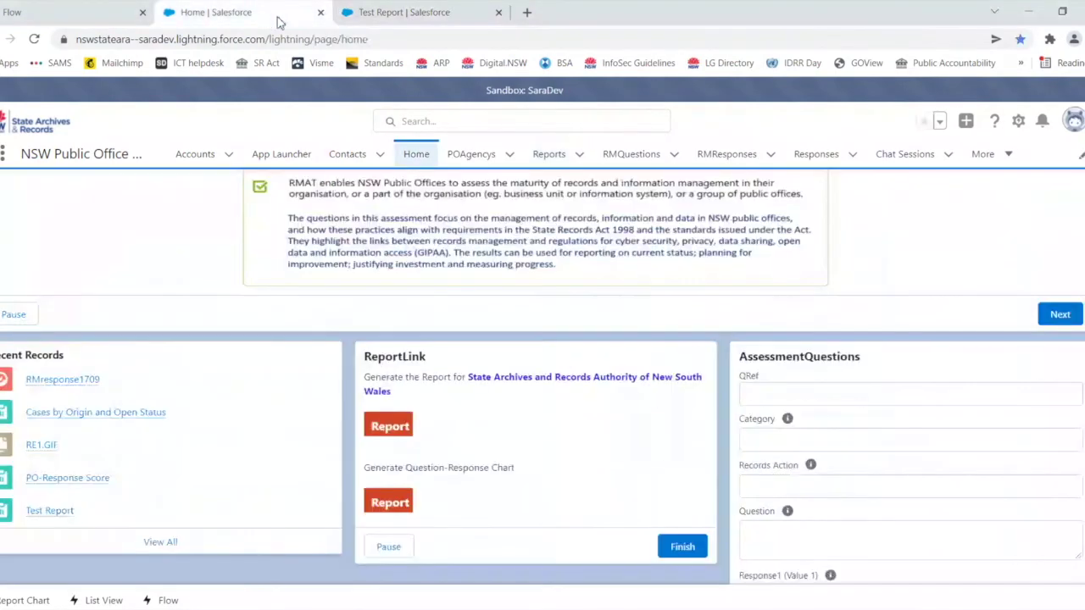
Step: Open the PO-Response Score report charting the score for each question Q1–Q19
{"action": "left_click", "coordinate": [389, 503]}
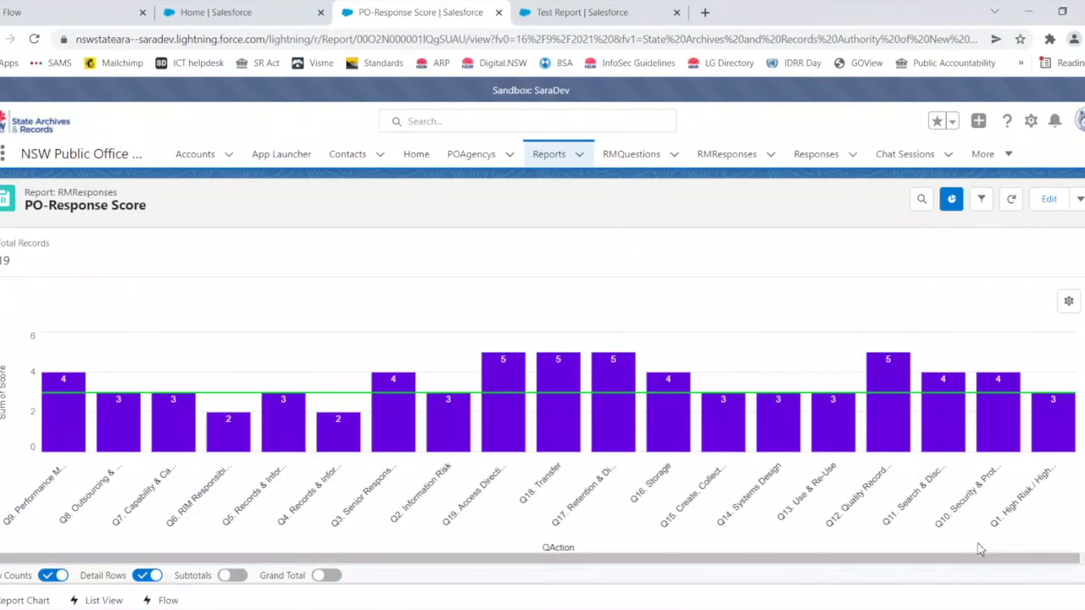
{"action": "scroll", "coordinate": [970, 516], "scroll_direction": "down", "scroll_amount": 1}
{"action": "scroll", "coordinate": [970, 516], "scroll_direction": "down", "scroll_amount": 3}
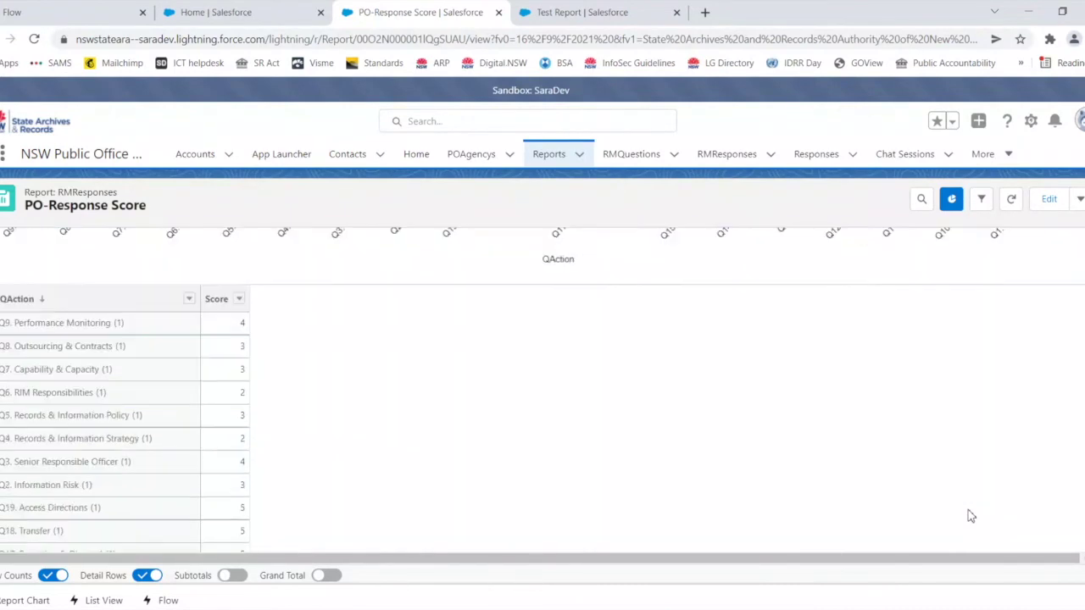
{"action": "scroll", "coordinate": [971, 516], "scroll_direction": "up", "scroll_amount": 3}
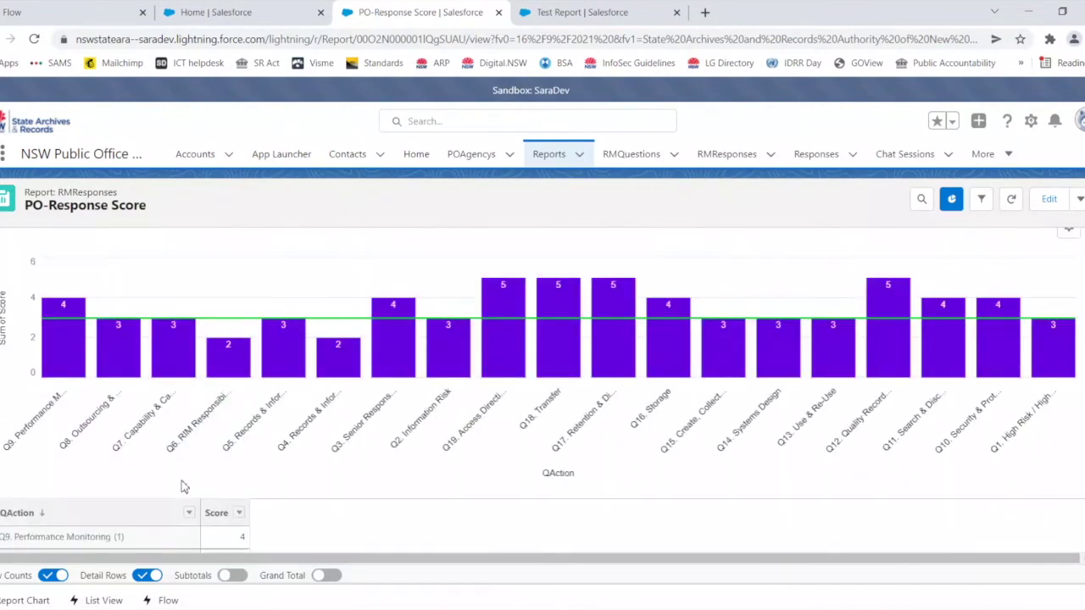
{"action": "scroll", "coordinate": [168, 593], "scroll_direction": "down", "scroll_amount": 1}
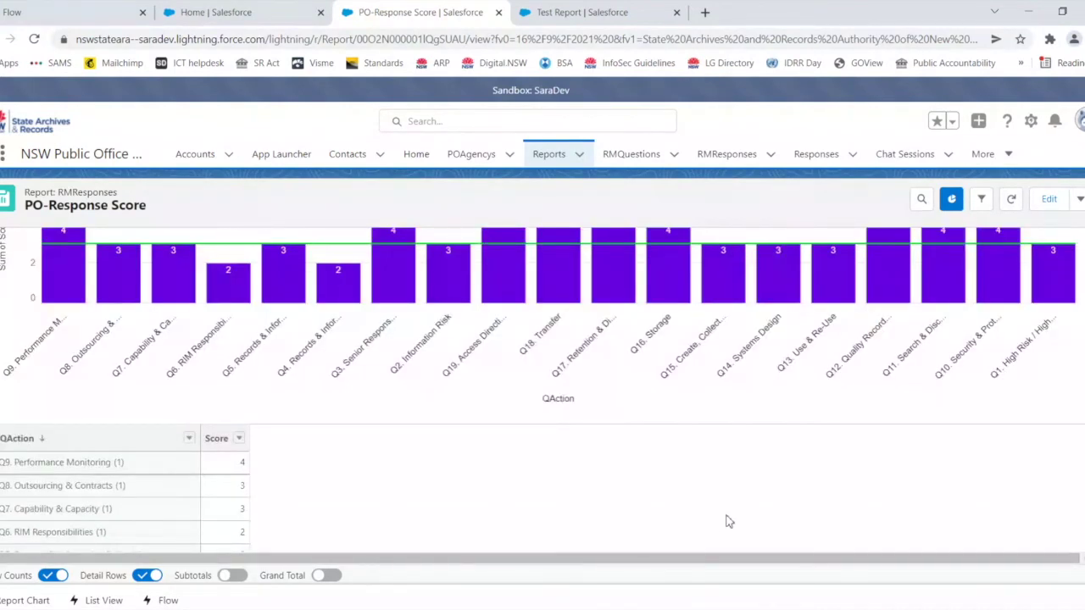
{"action": "scroll", "coordinate": [729, 519], "scroll_direction": "up", "scroll_amount": 1}
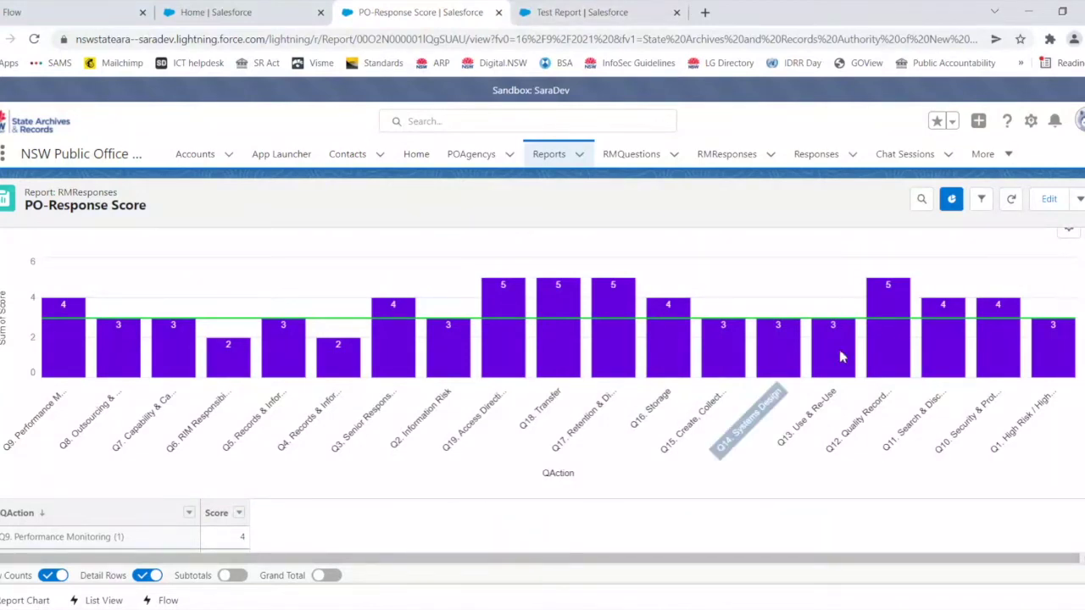